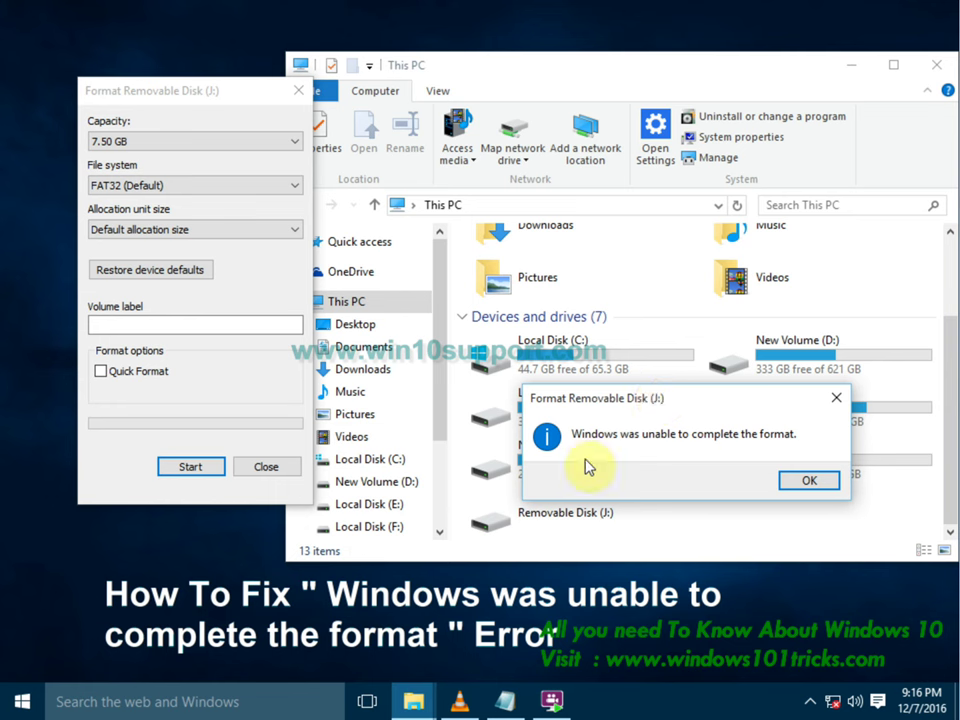
Step: Dismiss the format error dialogs for Removable Disk (J:) and clear the format and This PC windows from the desktop
{"action": "left_click_drag", "start_coordinate": [636, 403], "coordinate": [620, 382]}
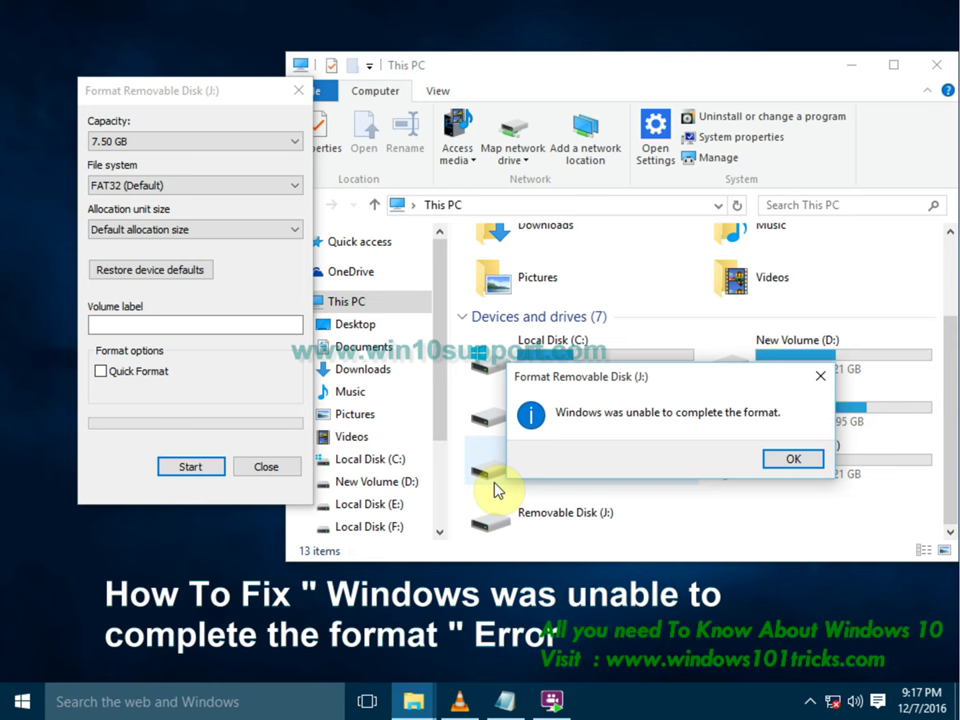
{"action": "left_click_drag", "start_coordinate": [648, 378], "coordinate": [678, 390]}
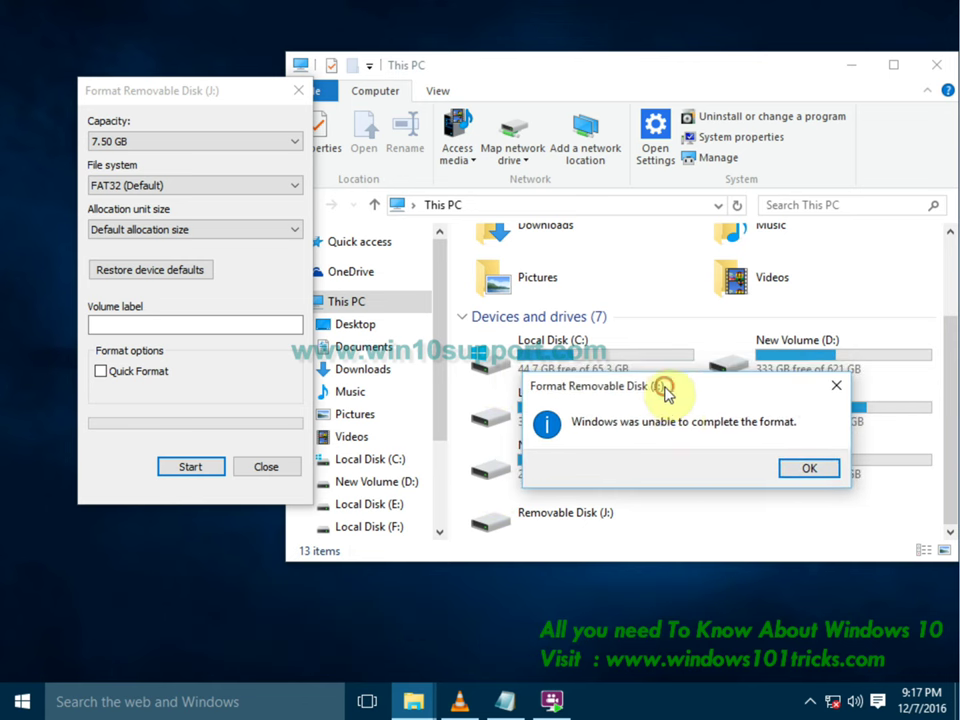
{"action": "left_click", "coordinate": [805, 482]}
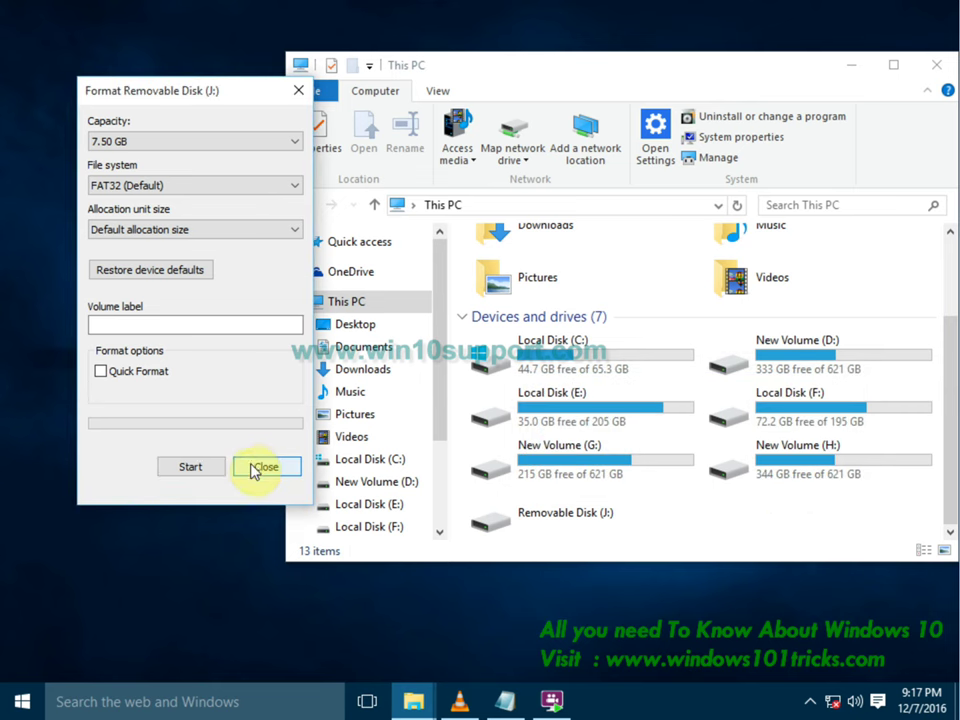
{"action": "left_click", "coordinate": [255, 467]}
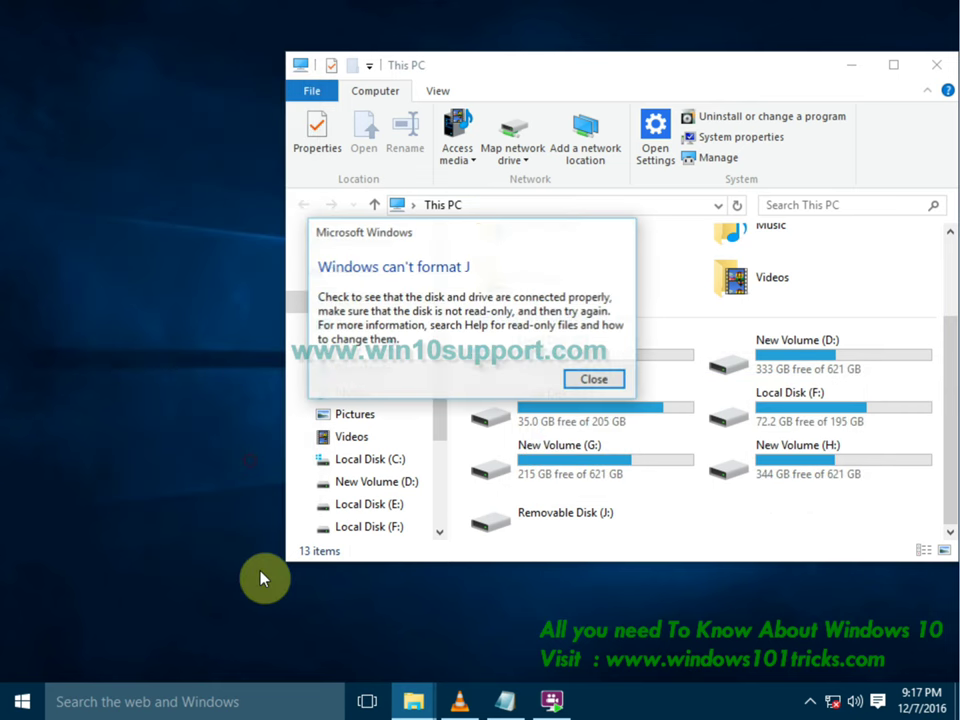
{"action": "left_click", "coordinate": [592, 378]}
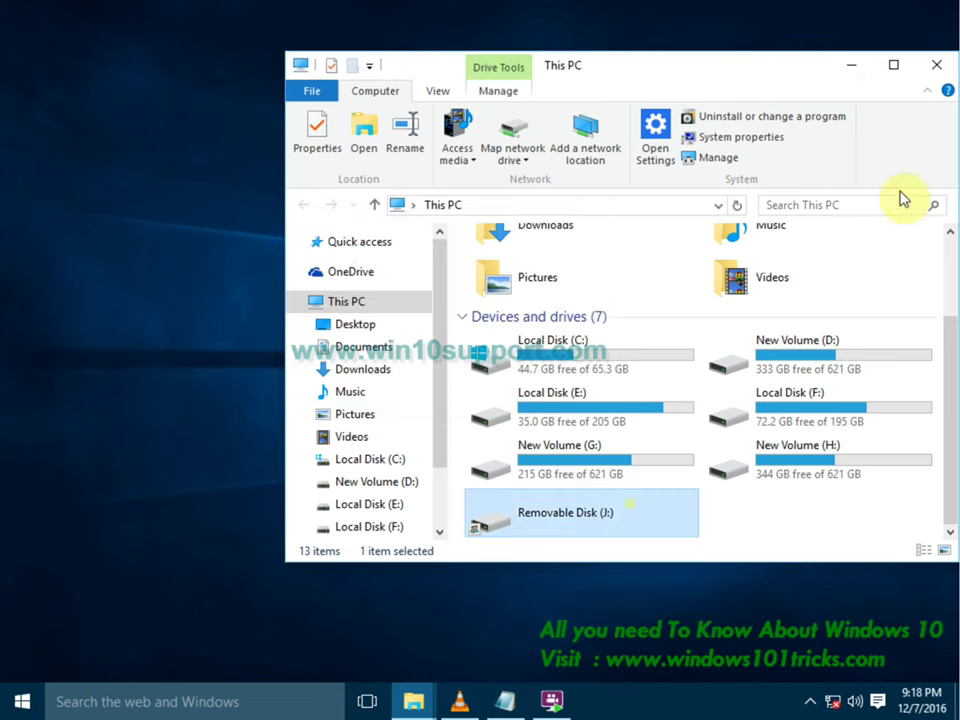
{"action": "left_click", "coordinate": [850, 72]}
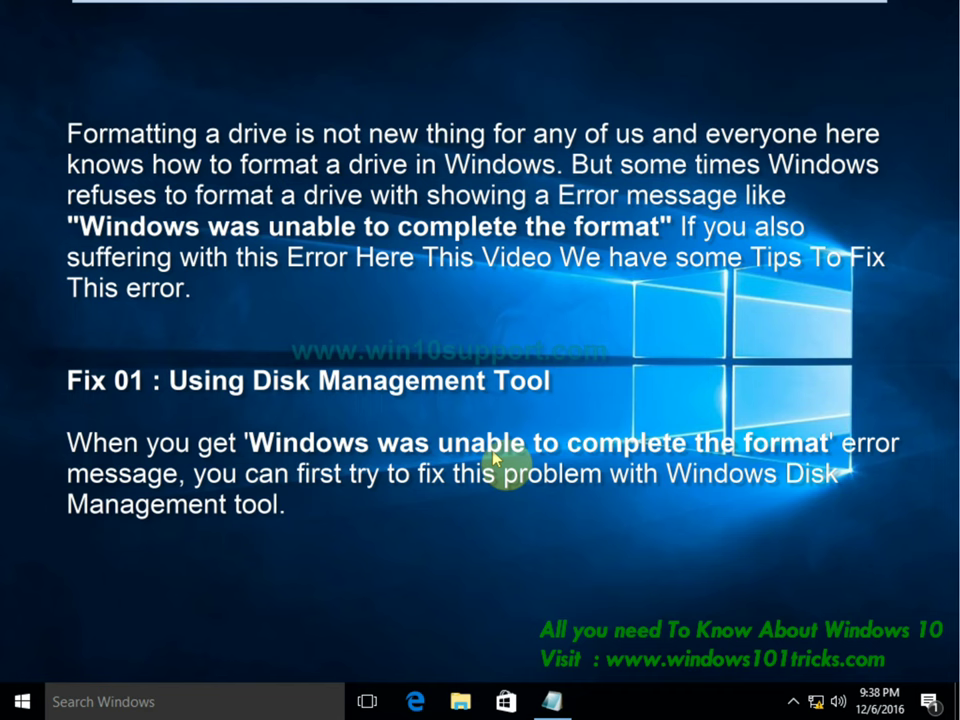
Step: Search Windows for Computer Management and open its Disk Management view
{"action": "left_click", "coordinate": [195, 710]}
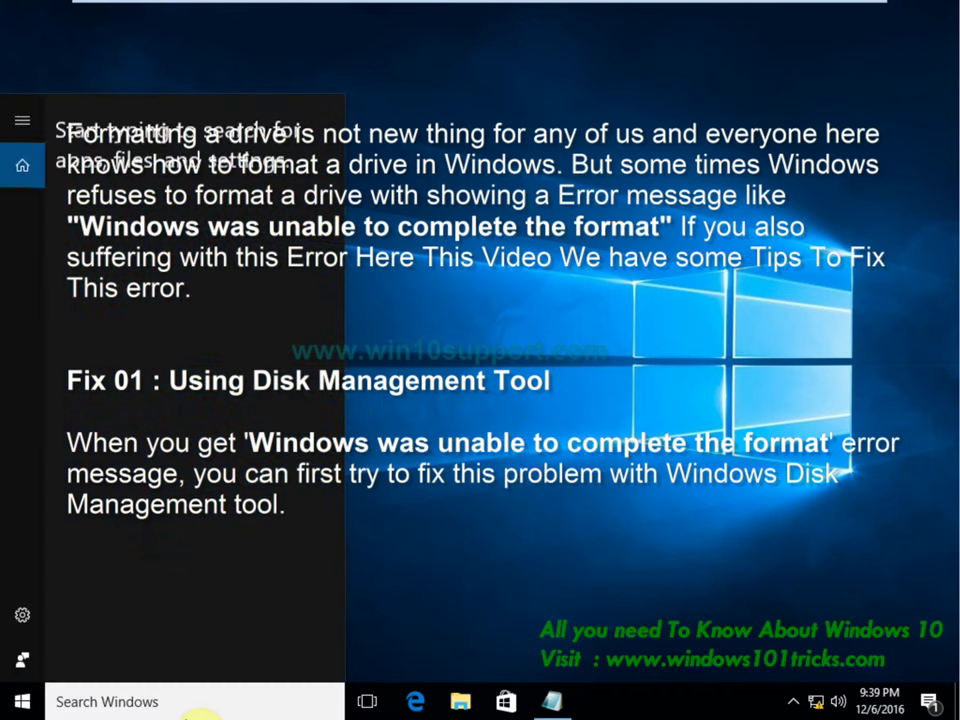
{"action": "type", "text": "comp"}
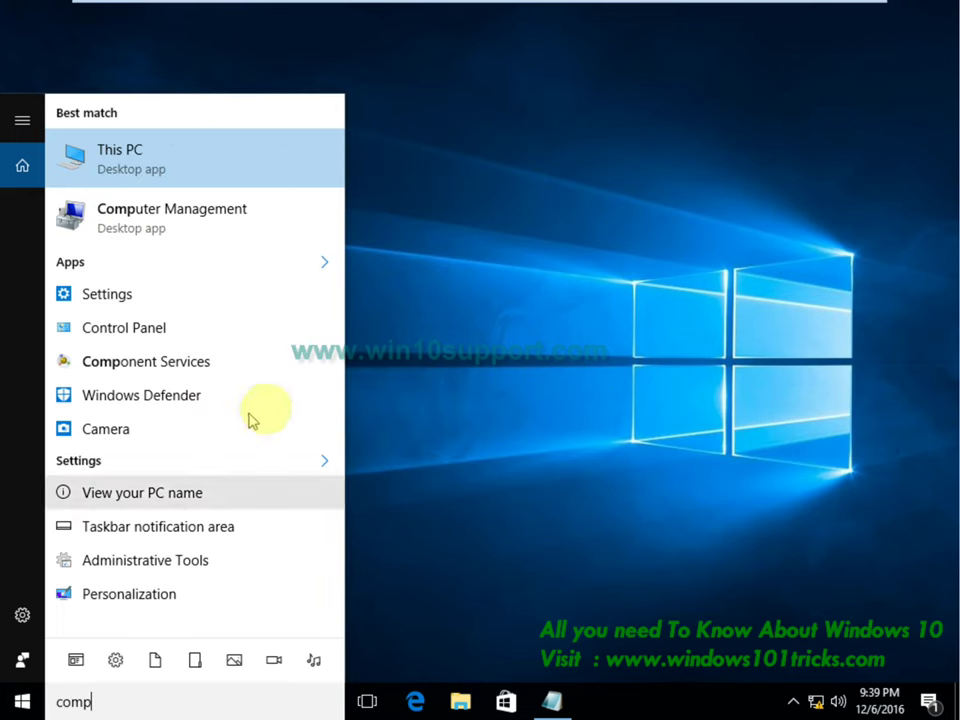
{"action": "left_click", "coordinate": [140, 218]}
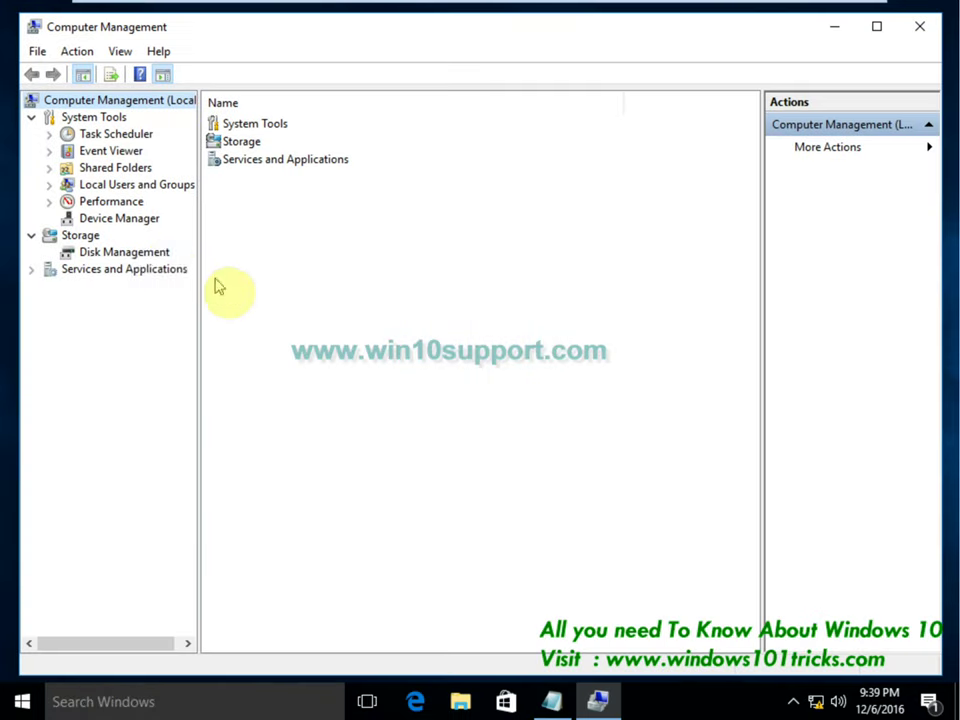
{"action": "left_click", "coordinate": [133, 253]}
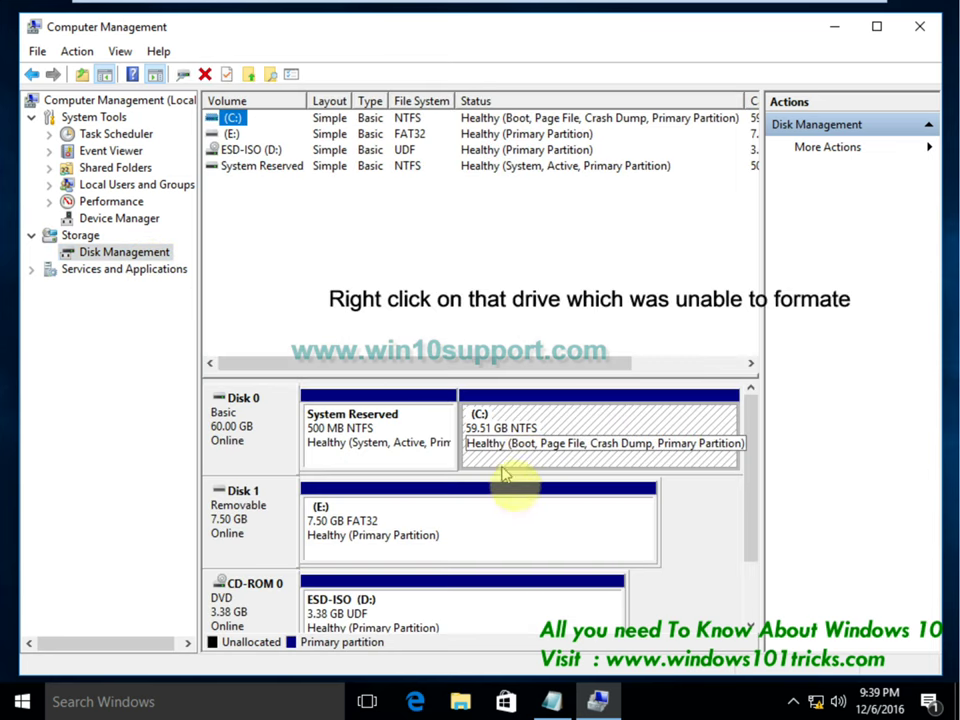
Step: Quick-format the removable E: partition as FAT32 with the label New Volume and default allocation size, and close Computer Management
{"action": "left_click", "coordinate": [380, 528]}
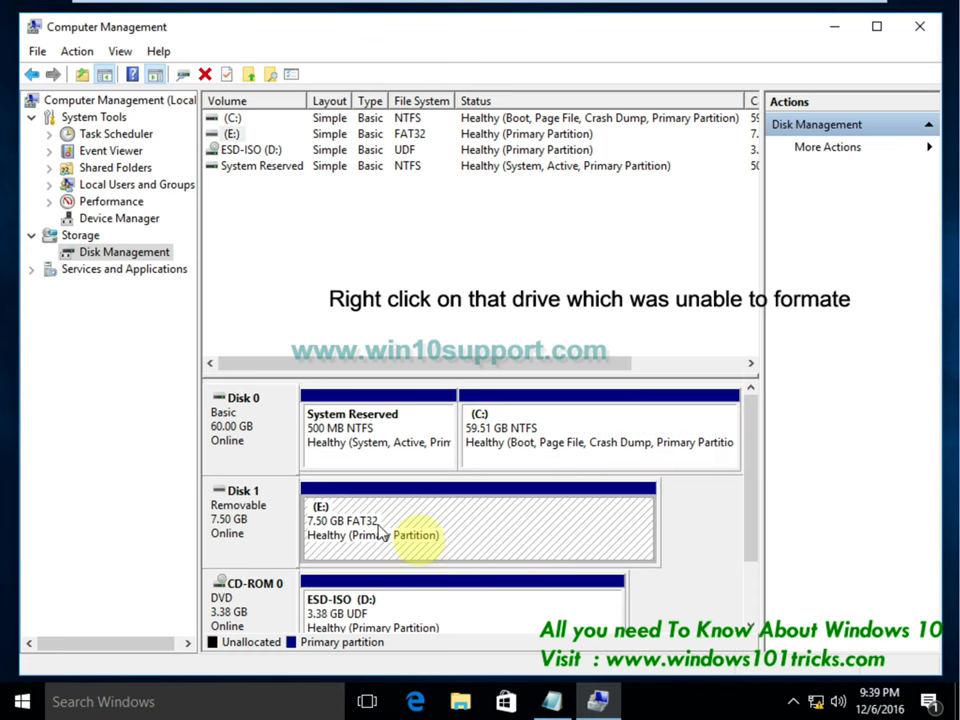
{"action": "right_click", "coordinate": [381, 520]}
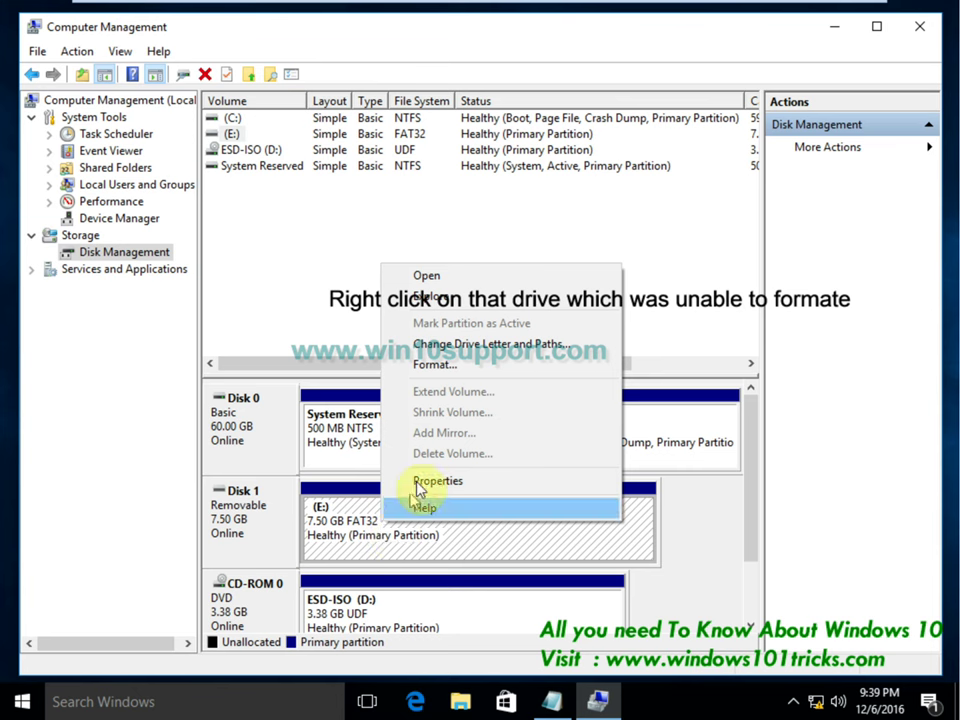
{"action": "left_click", "coordinate": [430, 366]}
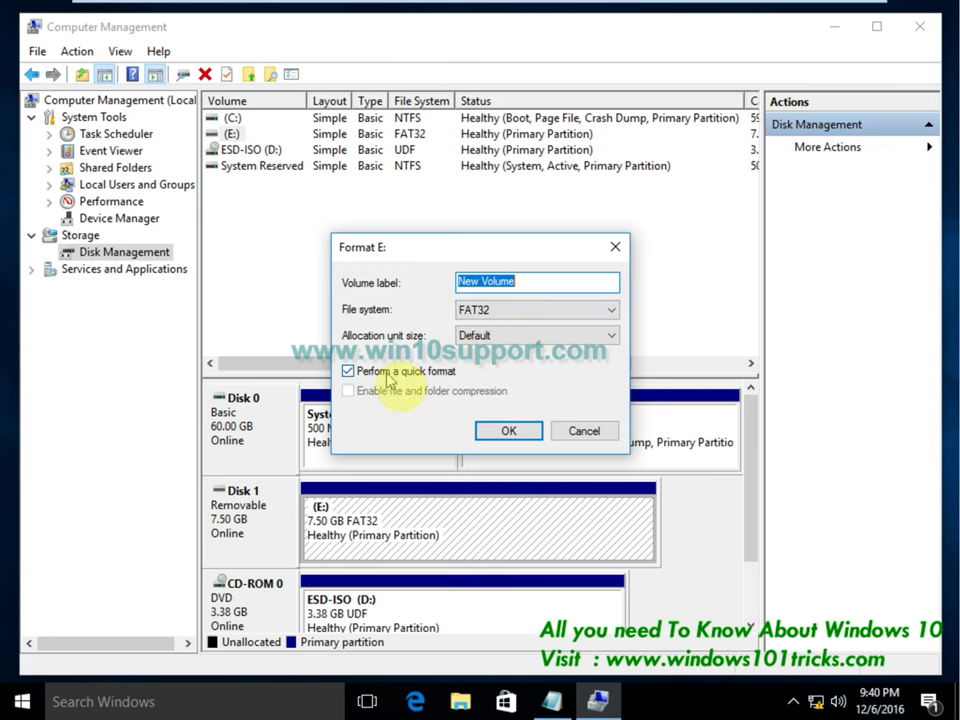
{"action": "left_click", "coordinate": [490, 433]}
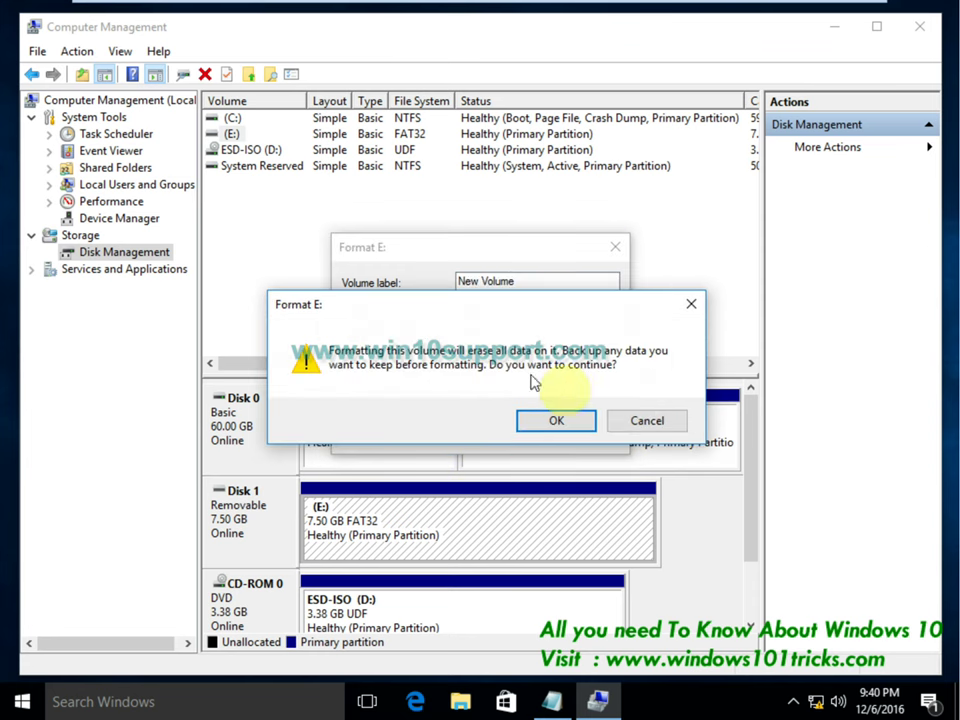
{"action": "left_click", "coordinate": [555, 420]}
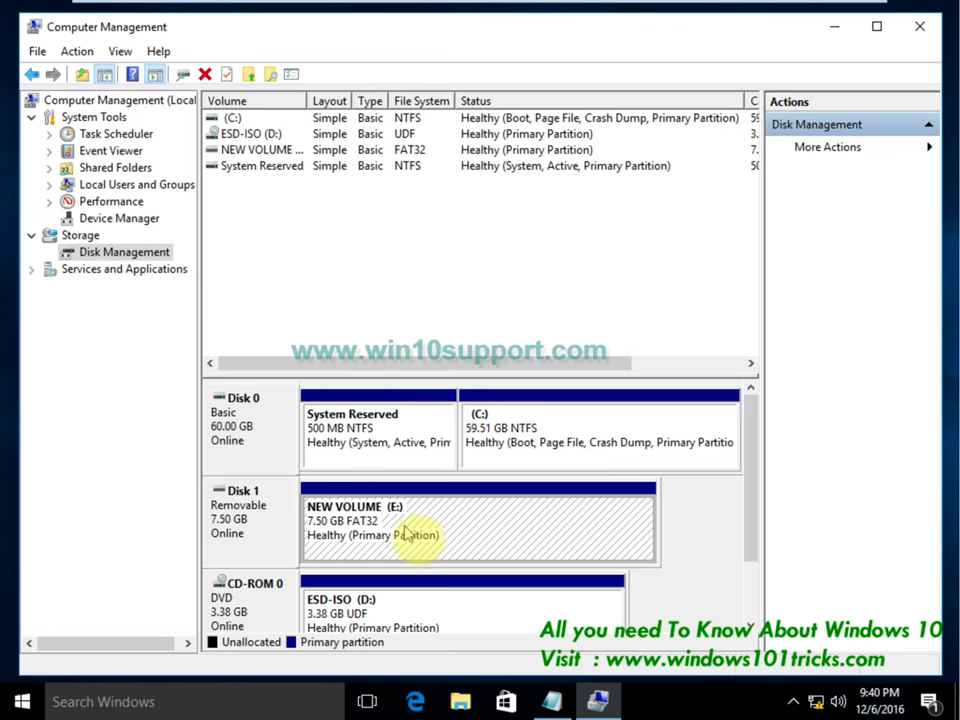
{"action": "left_click", "coordinate": [924, 26]}
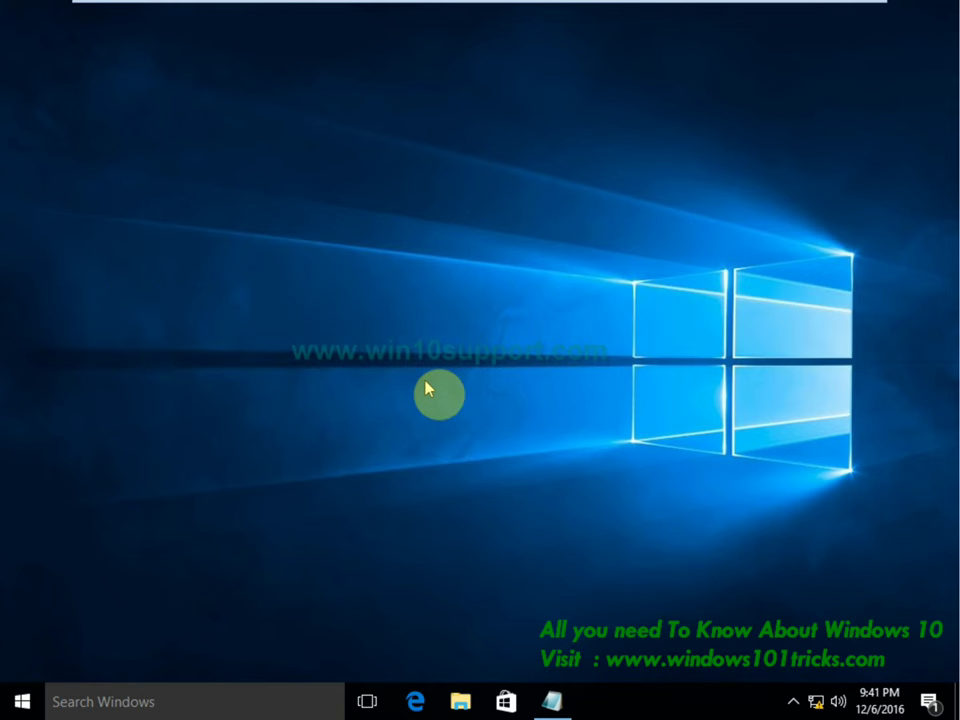
Step: Open a File Explorer window and show the system properties of This PC
{"action": "key", "text": "super+e"}
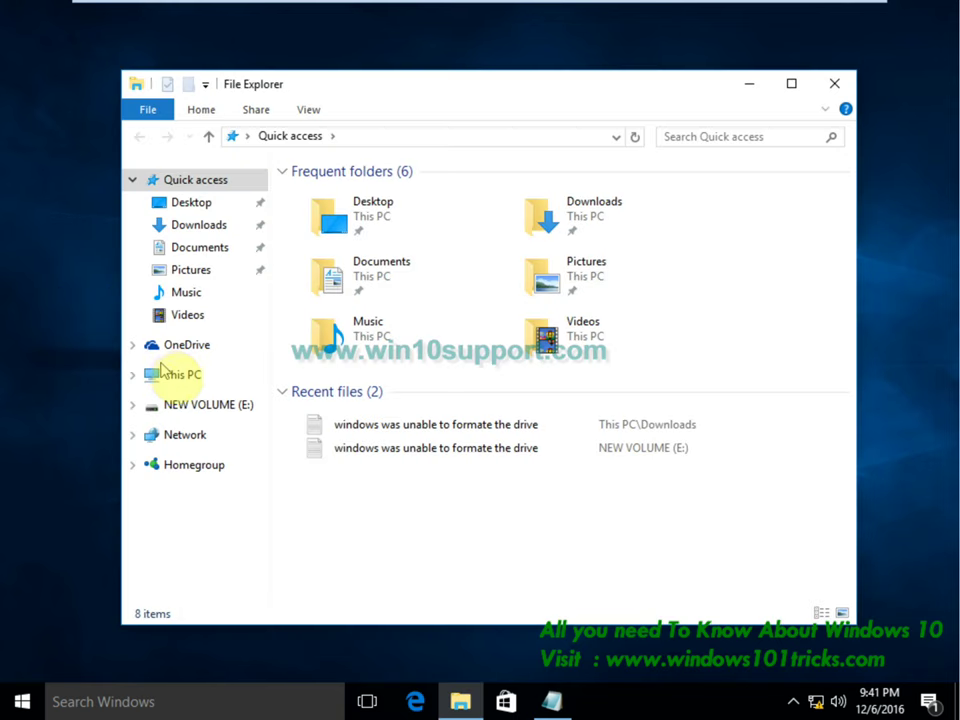
{"action": "left_click", "coordinate": [180, 376]}
{"action": "right_click", "coordinate": [180, 376]}
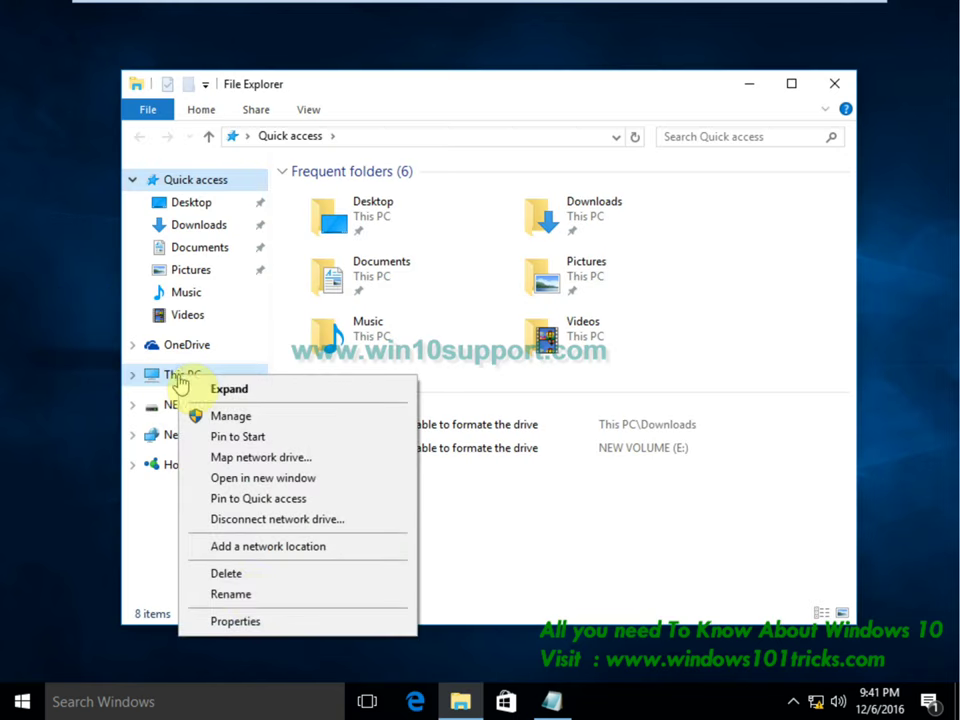
{"action": "left_click", "coordinate": [235, 622]}
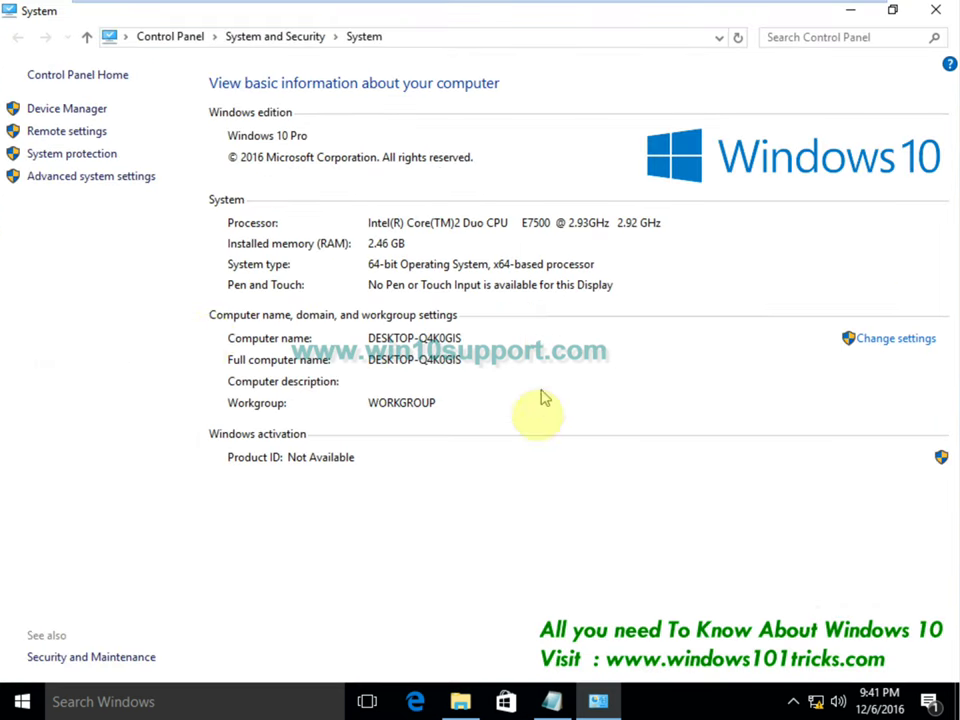
Step: Open the Virtual Memory settings through the advanced system settings and performance options
{"action": "left_click", "coordinate": [79, 178]}
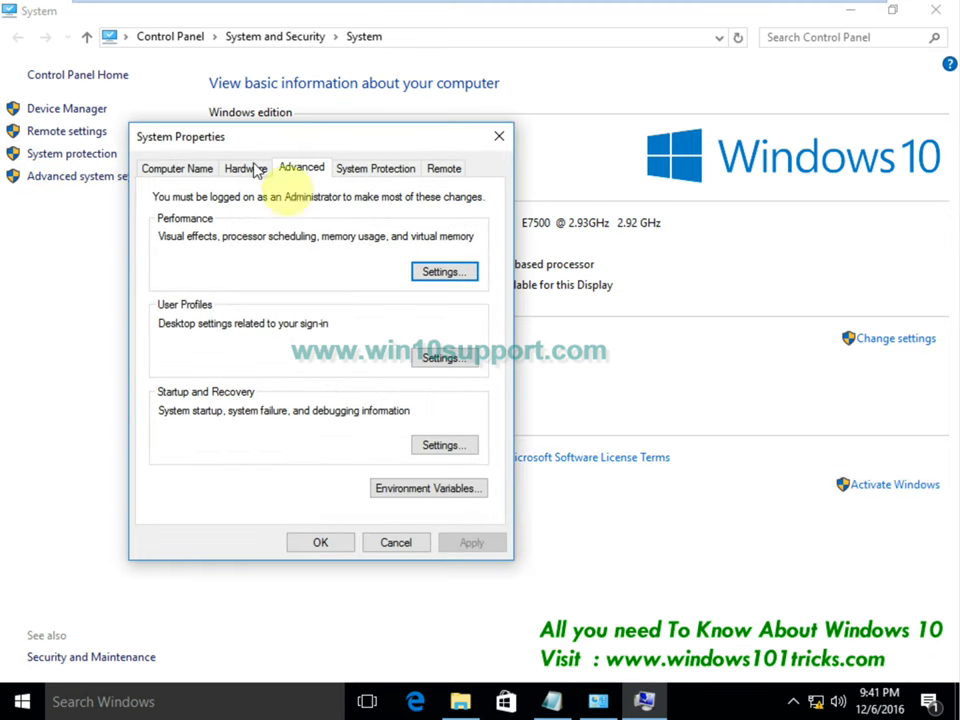
{"action": "left_click", "coordinate": [440, 273]}
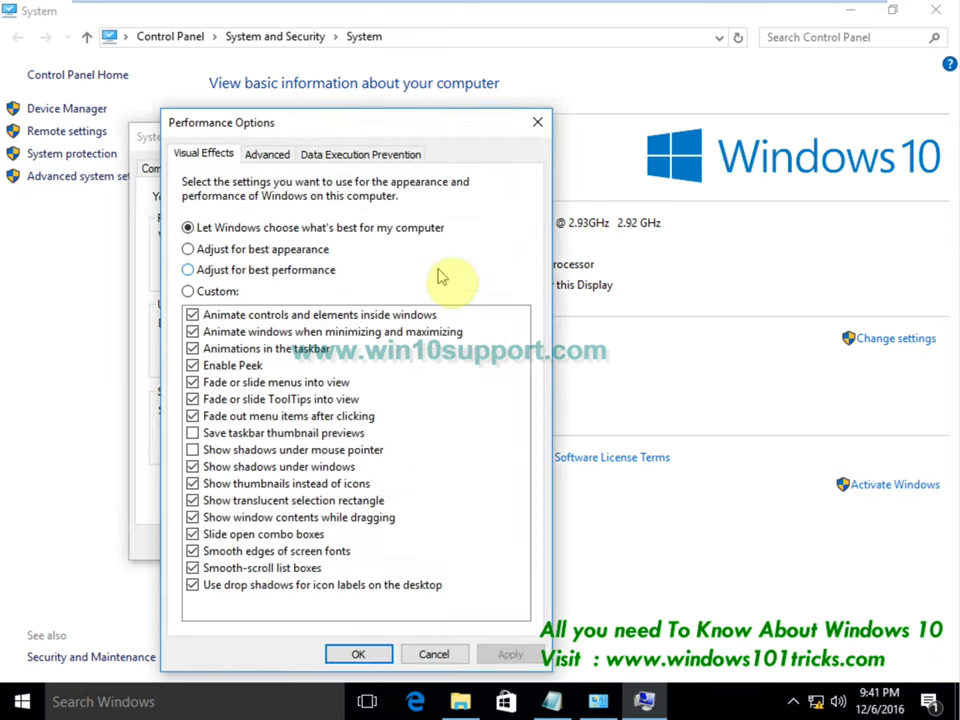
{"action": "left_click", "coordinate": [264, 156]}
{"action": "left_click", "coordinate": [472, 396]}
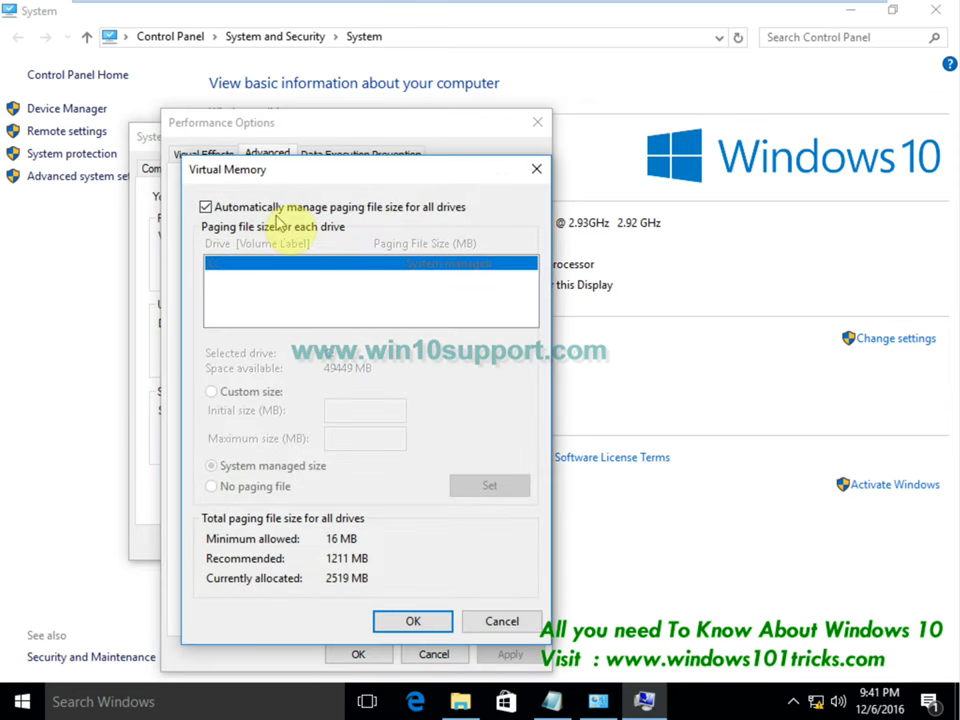
Step: Turn off automatic paging file management, set drive C: to No paging file, and accept the change, closing all system windows
{"action": "left_click", "coordinate": [273, 208]}
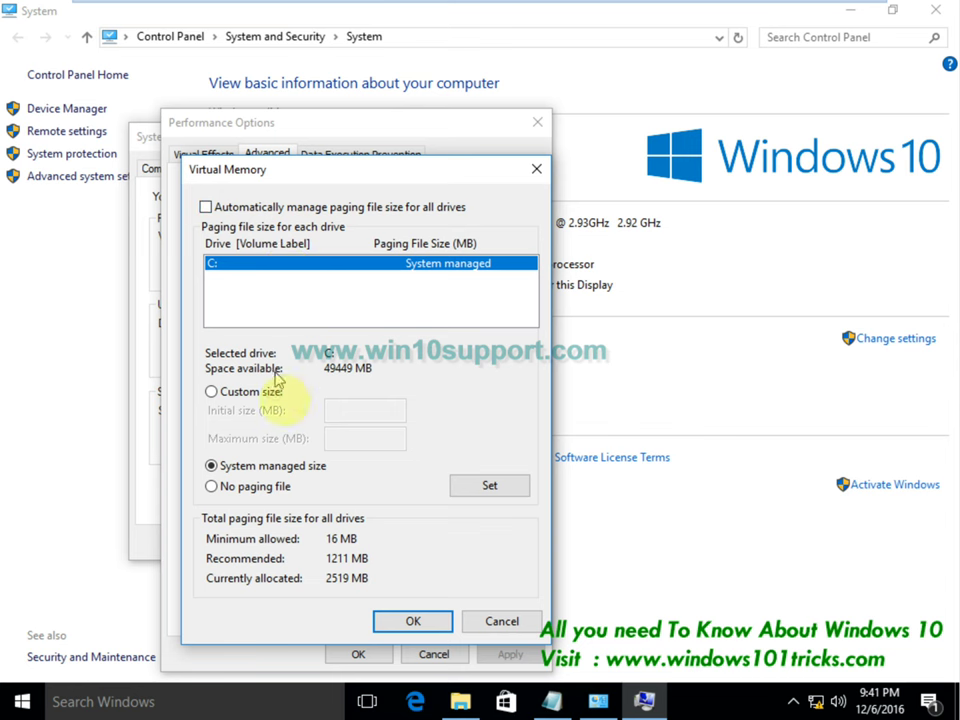
{"action": "left_click", "coordinate": [249, 488]}
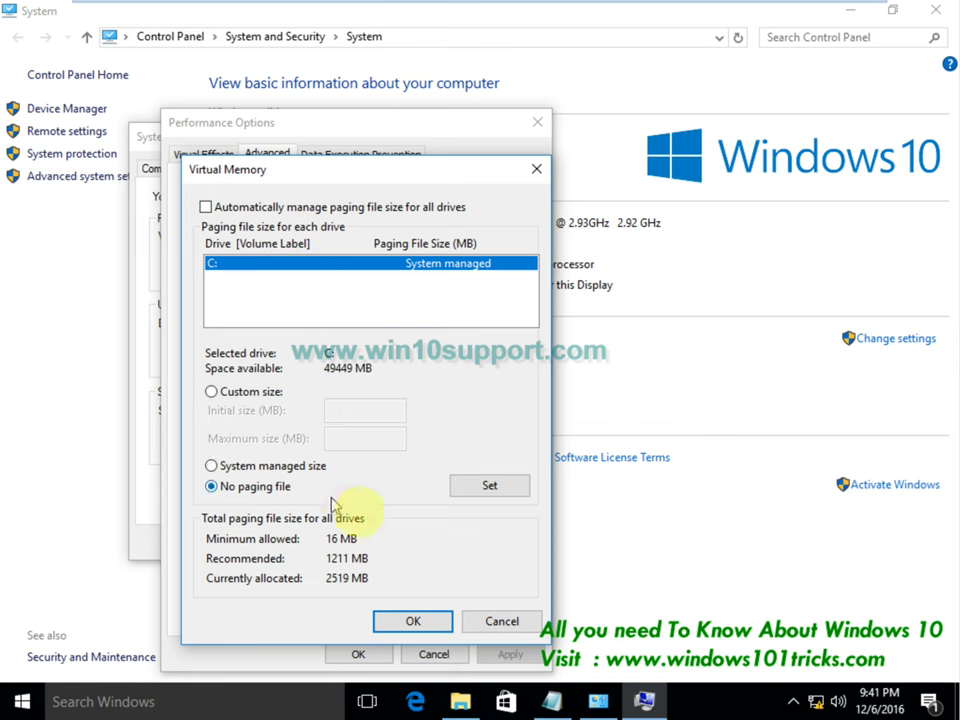
{"action": "left_click", "coordinate": [467, 488]}
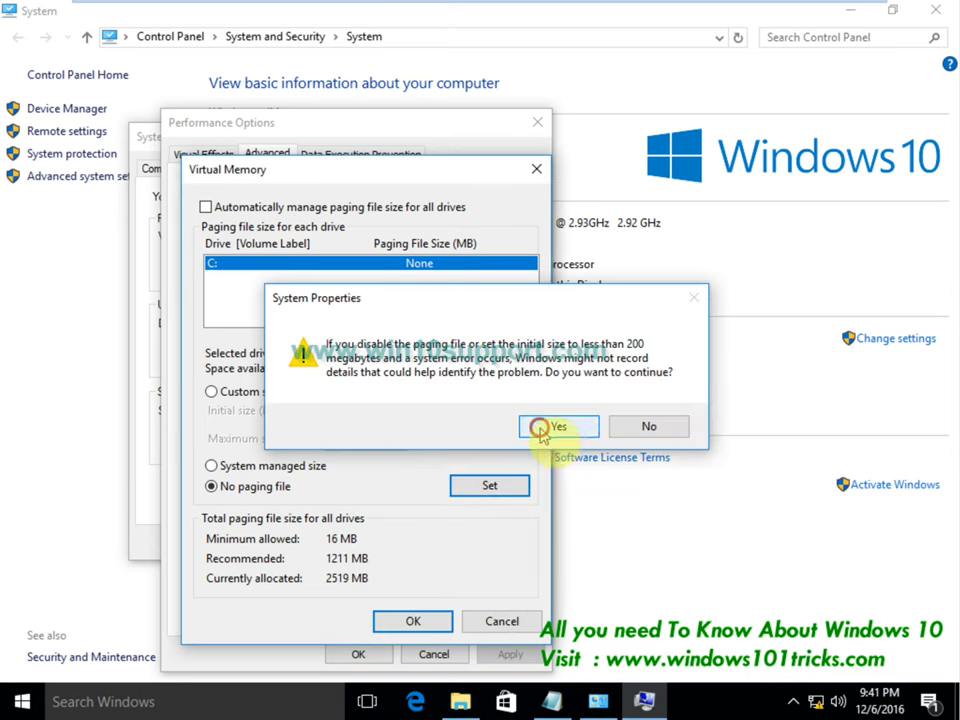
{"action": "left_click", "coordinate": [541, 428]}
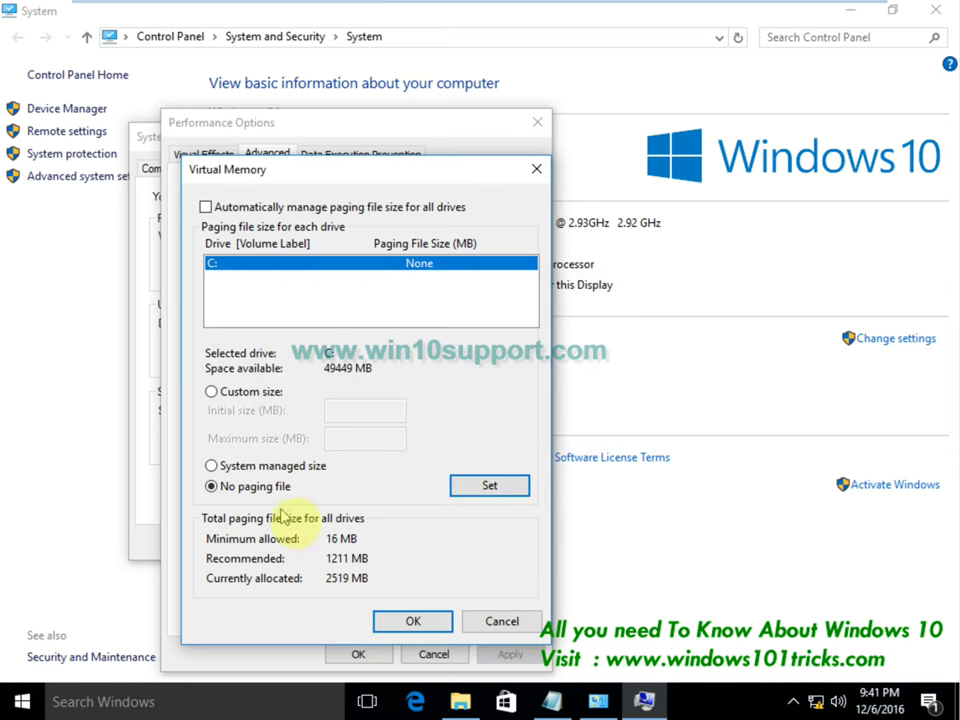
{"action": "left_click", "coordinate": [431, 622]}
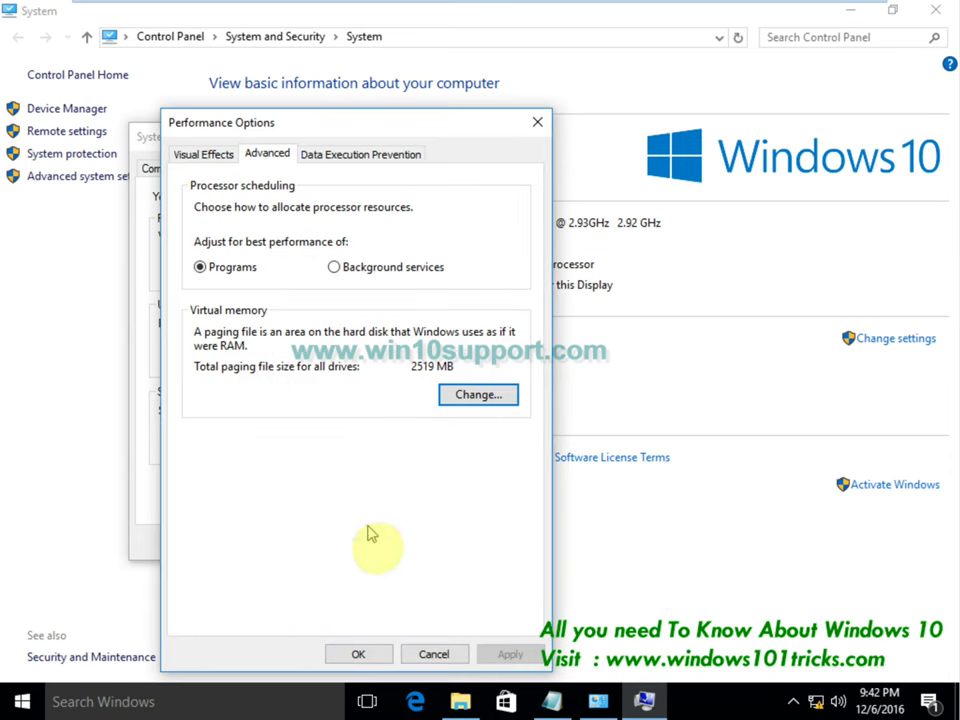
{"action": "left_click", "coordinate": [360, 654]}
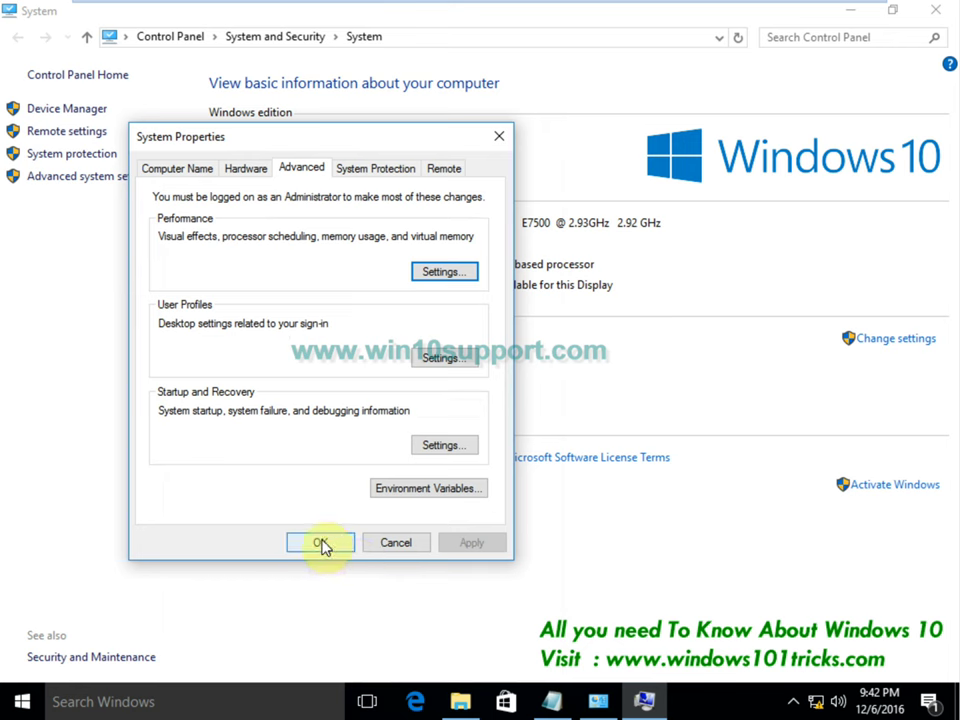
{"action": "left_click", "coordinate": [321, 542]}
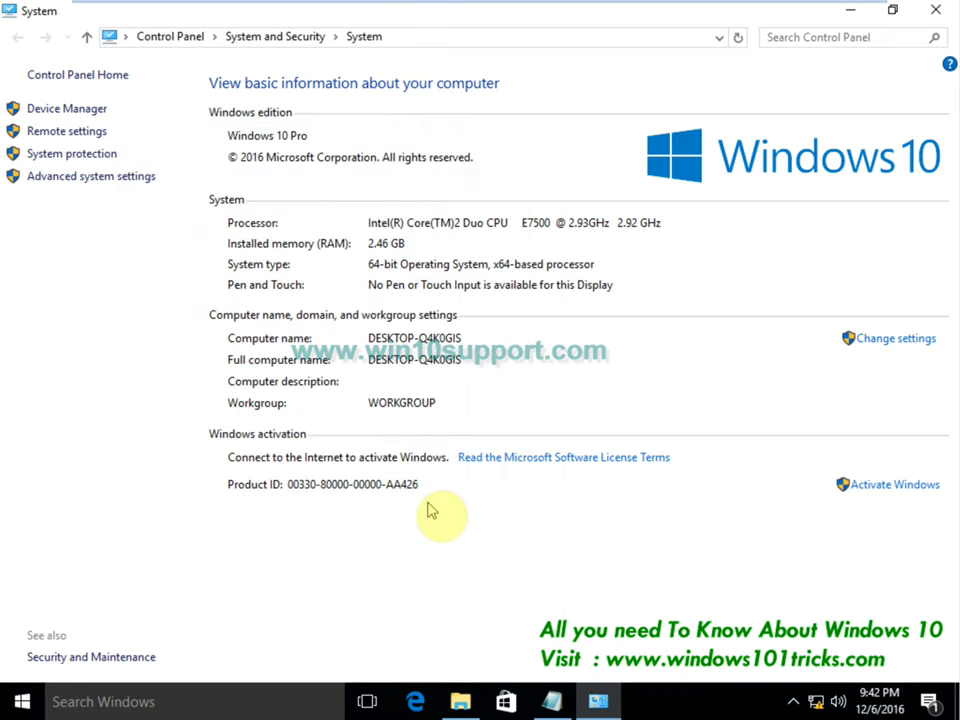
{"action": "left_click", "coordinate": [935, 10]}
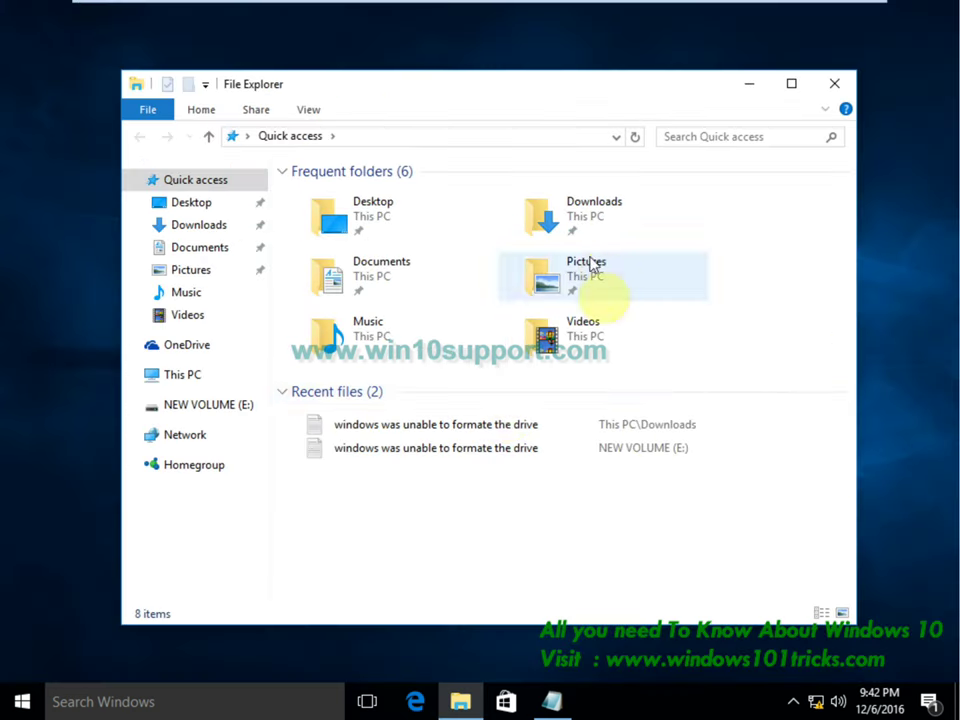
Step: Format NEW VOLUME (E:) from This PC using restored device defaults (FAT32, default allocation size) and Quick Format
{"action": "left_click", "coordinate": [186, 377]}
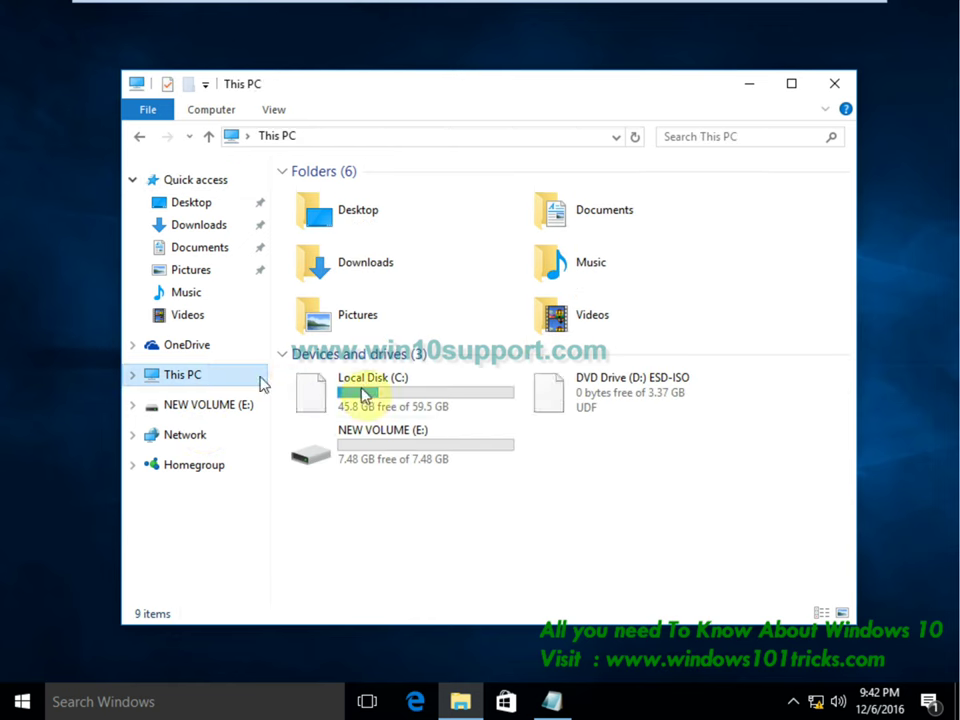
{"action": "right_click", "coordinate": [381, 450]}
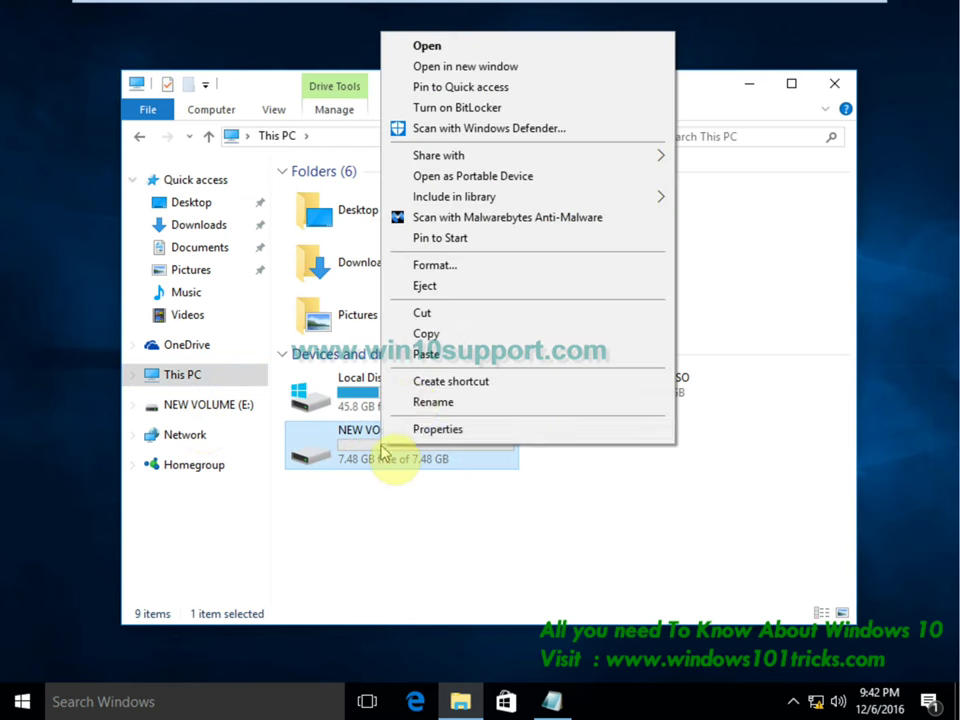
{"action": "left_click", "coordinate": [433, 268]}
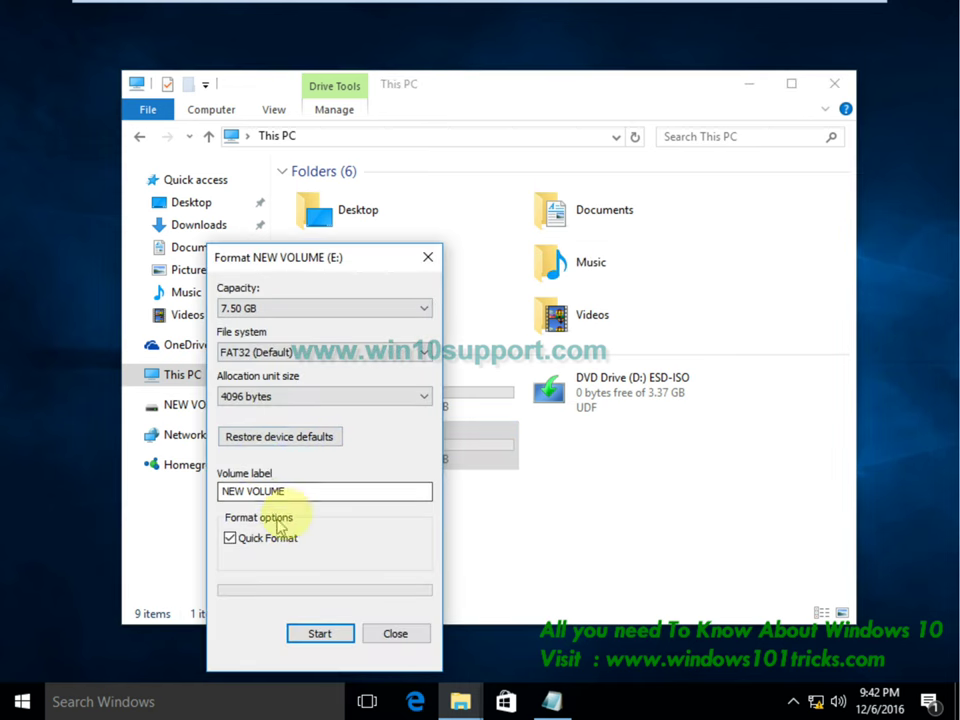
{"action": "left_click", "coordinate": [262, 446]}
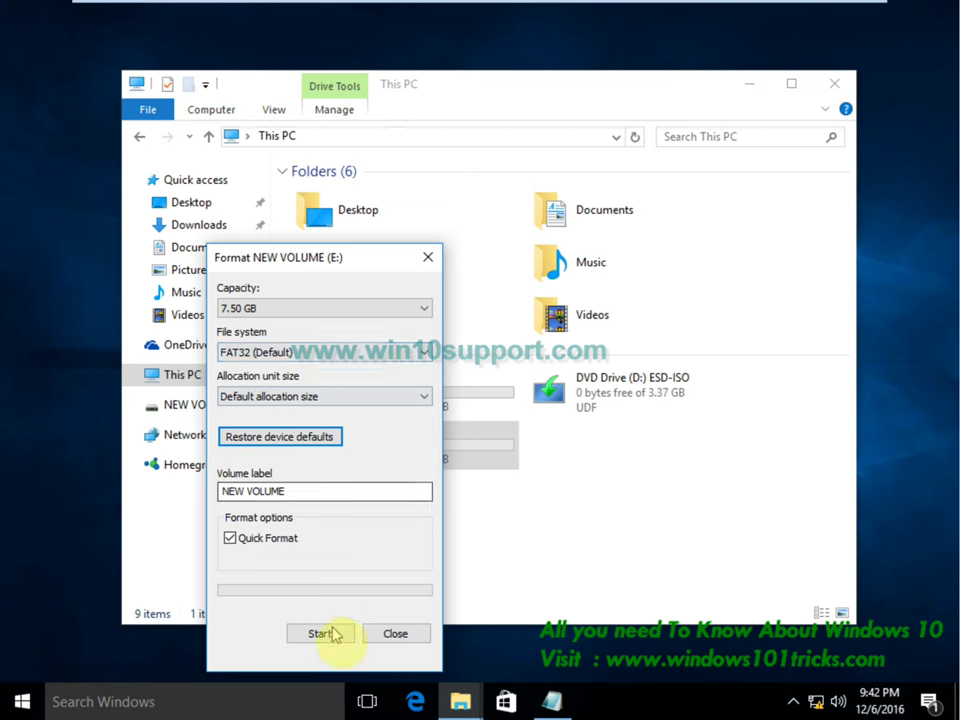
{"action": "left_click", "coordinate": [333, 635]}
{"action": "left_click", "coordinate": [512, 352]}
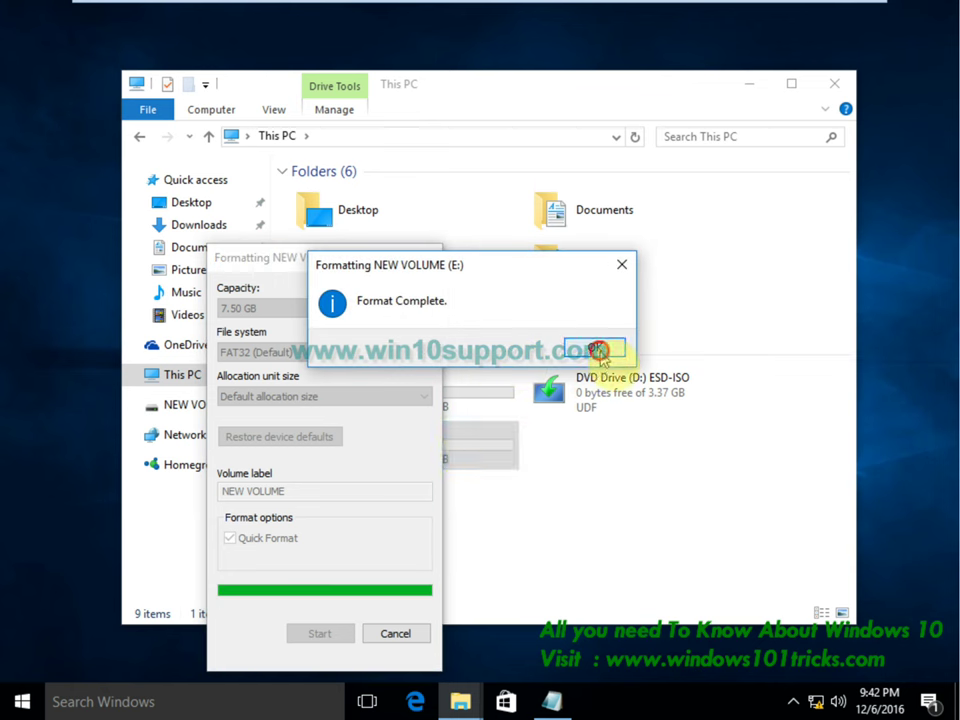
Step: Acknowledge the completed format, then close the Format dialog and the This PC window
{"action": "left_click", "coordinate": [600, 348]}
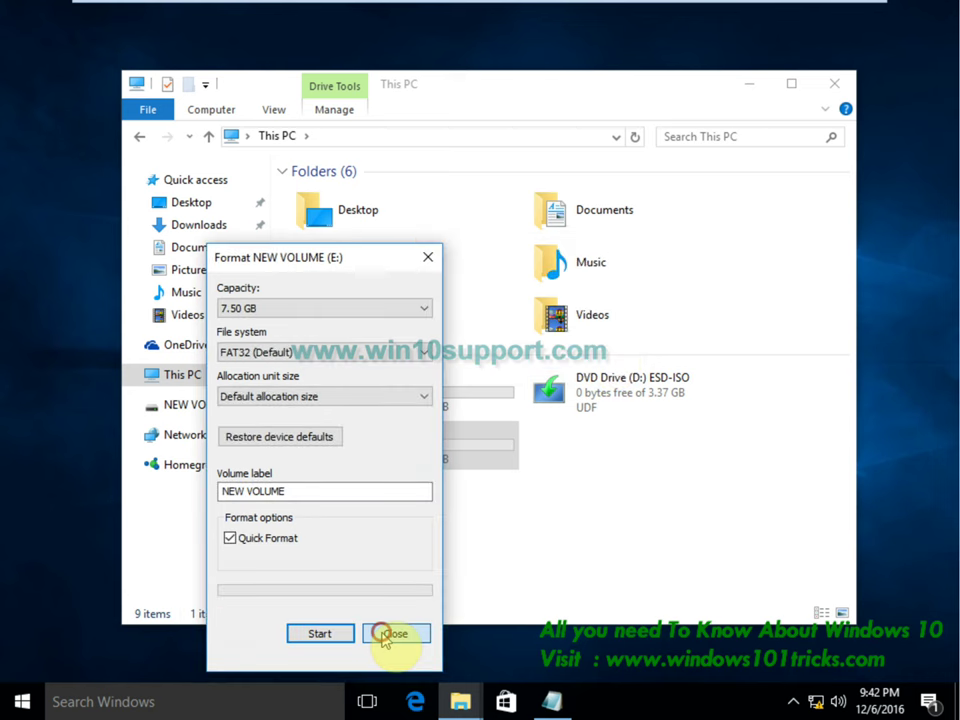
{"action": "left_click", "coordinate": [385, 635]}
{"action": "left_click", "coordinate": [824, 95]}
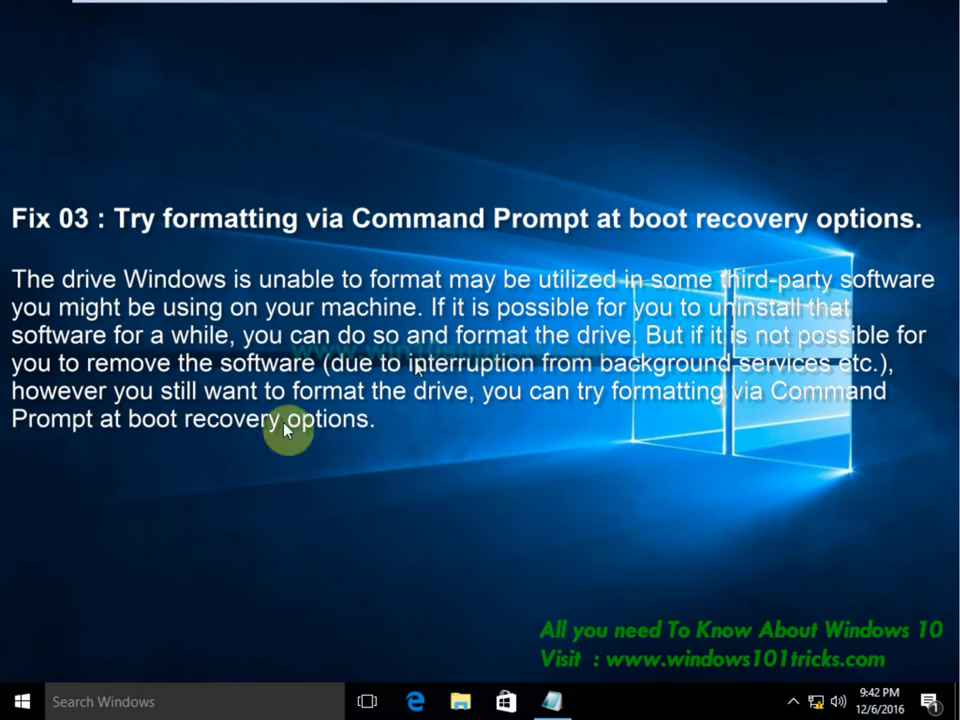
Step: Restart the PC into advanced startup from the Recovery page of the Update & security settings
{"action": "left_click", "coordinate": [18, 702]}
{"action": "left_click", "coordinate": [22, 612]}
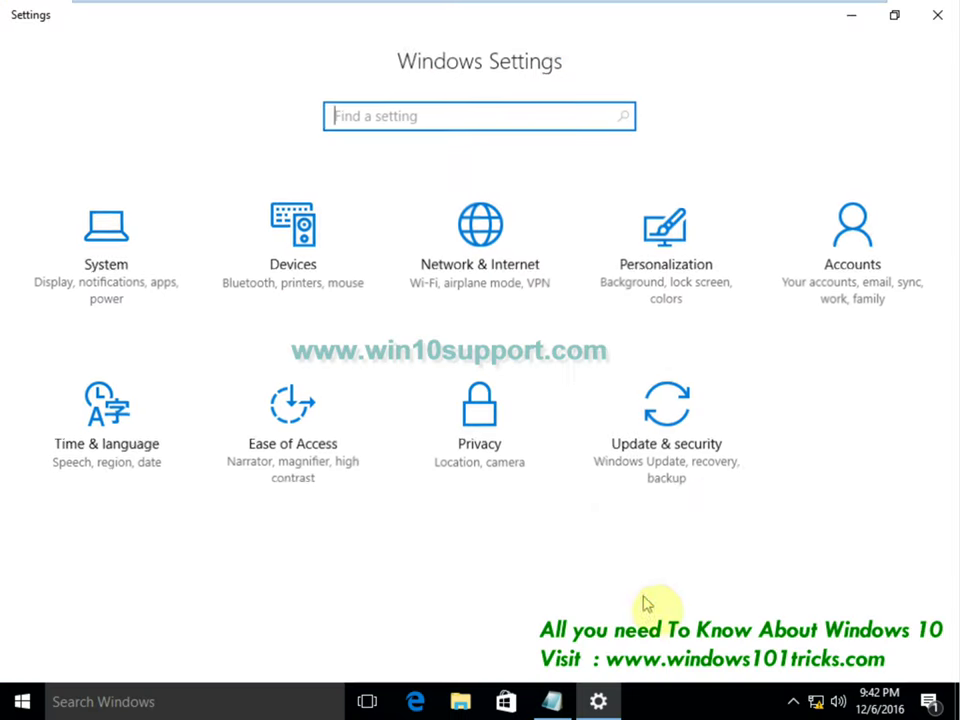
{"action": "left_click", "coordinate": [655, 455]}
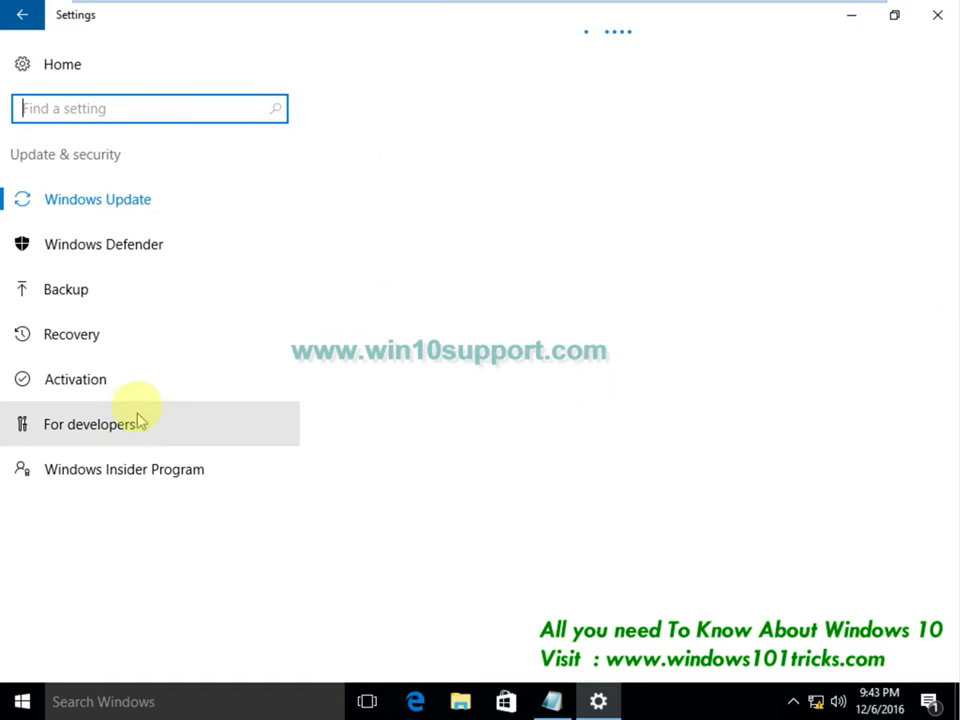
{"action": "left_click", "coordinate": [66, 338]}
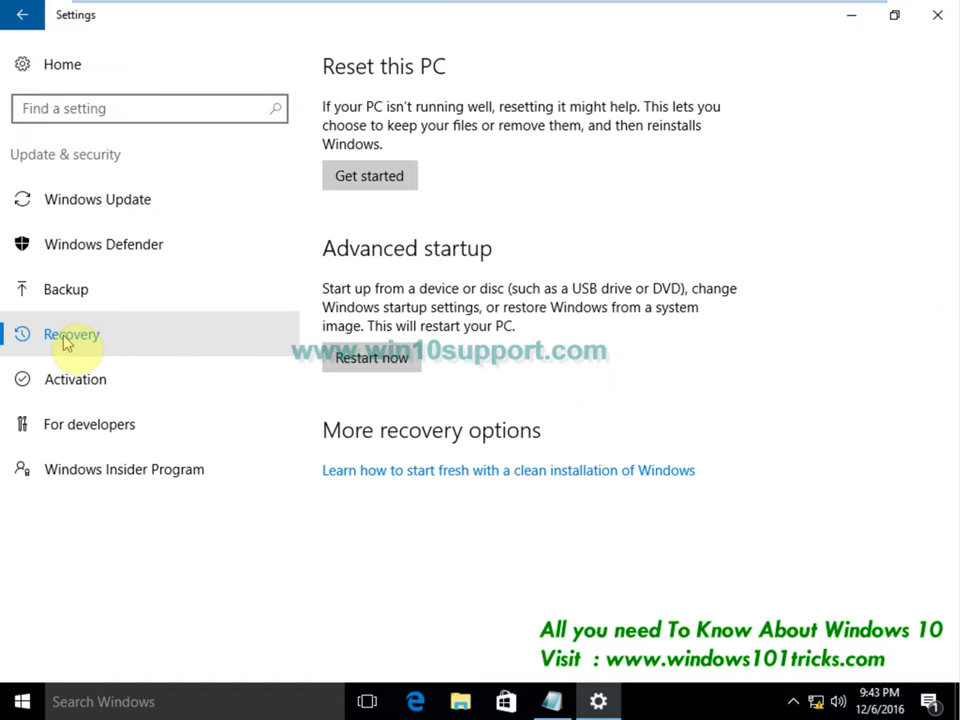
{"action": "left_click", "coordinate": [385, 362]}
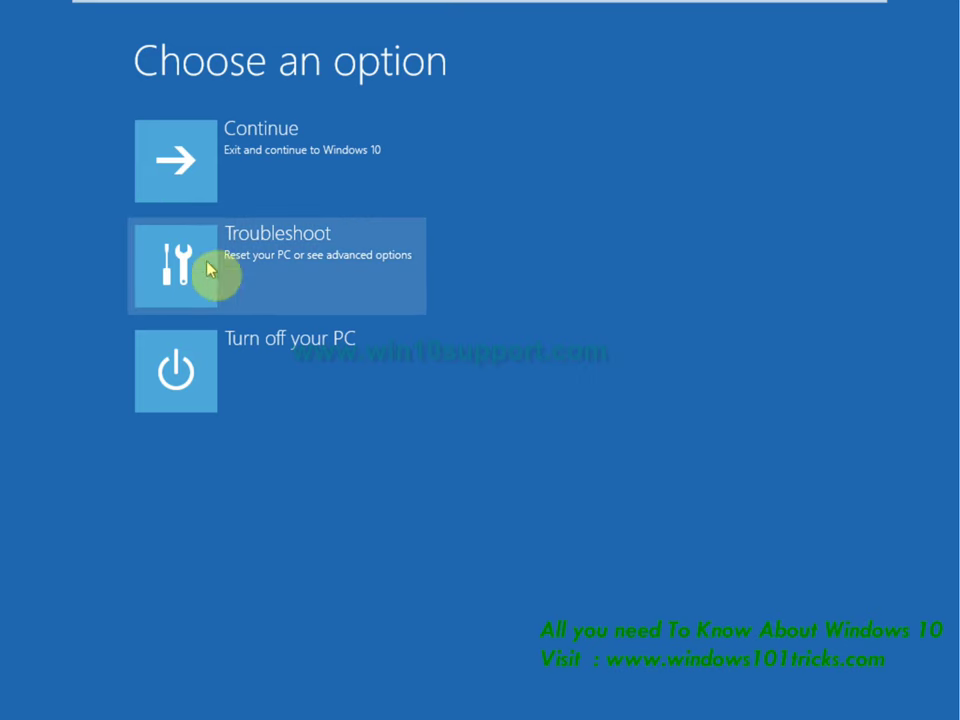
Step: Open the Command Prompt from the advanced troubleshooting options using the Administrator account
{"action": "left_click", "coordinate": [184, 268]}
{"action": "left_click", "coordinate": [253, 268]}
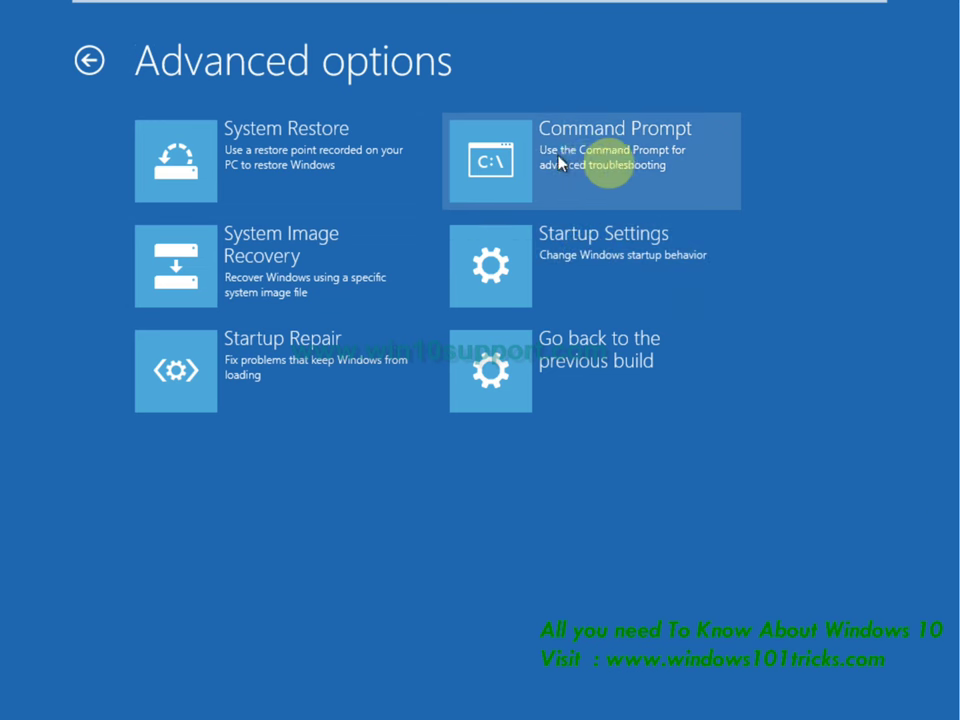
{"action": "left_click", "coordinate": [511, 155]}
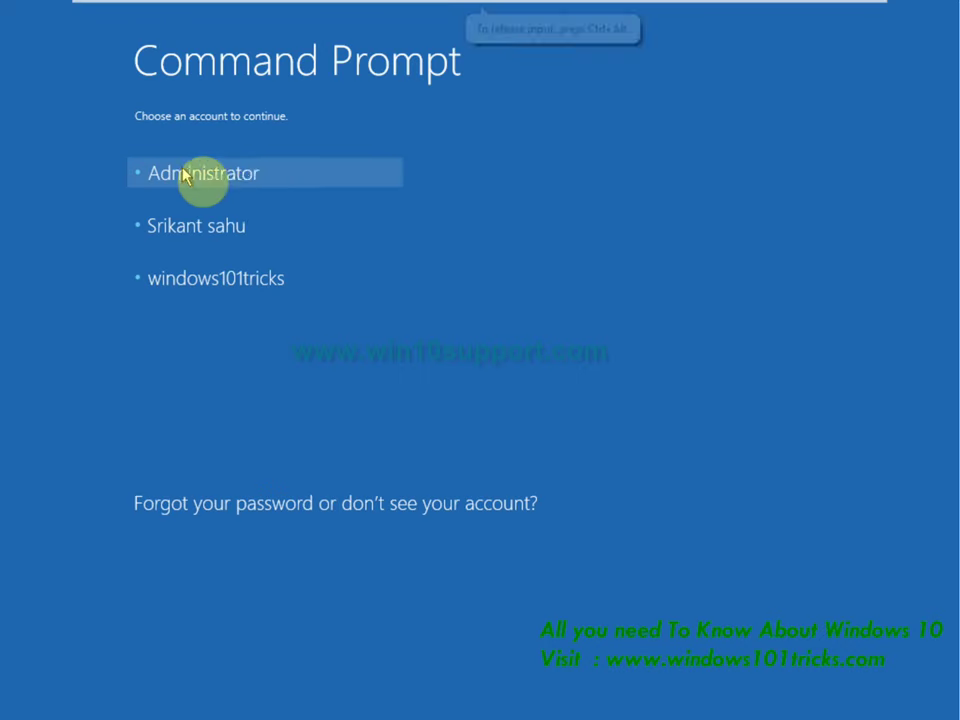
{"action": "left_click", "coordinate": [186, 176]}
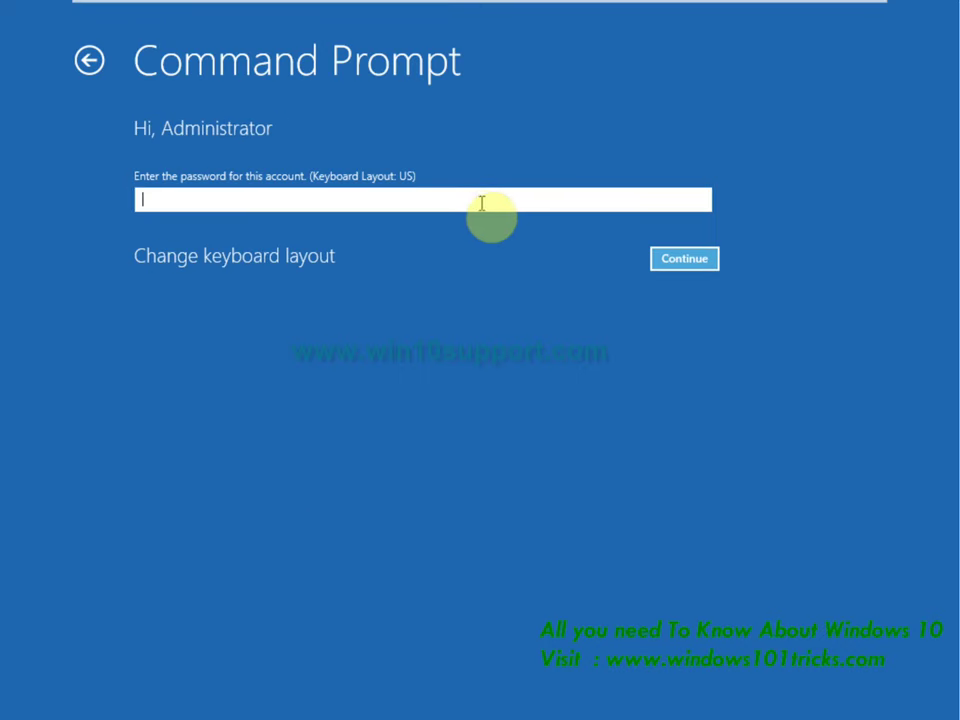
{"action": "left_click", "coordinate": [672, 258]}
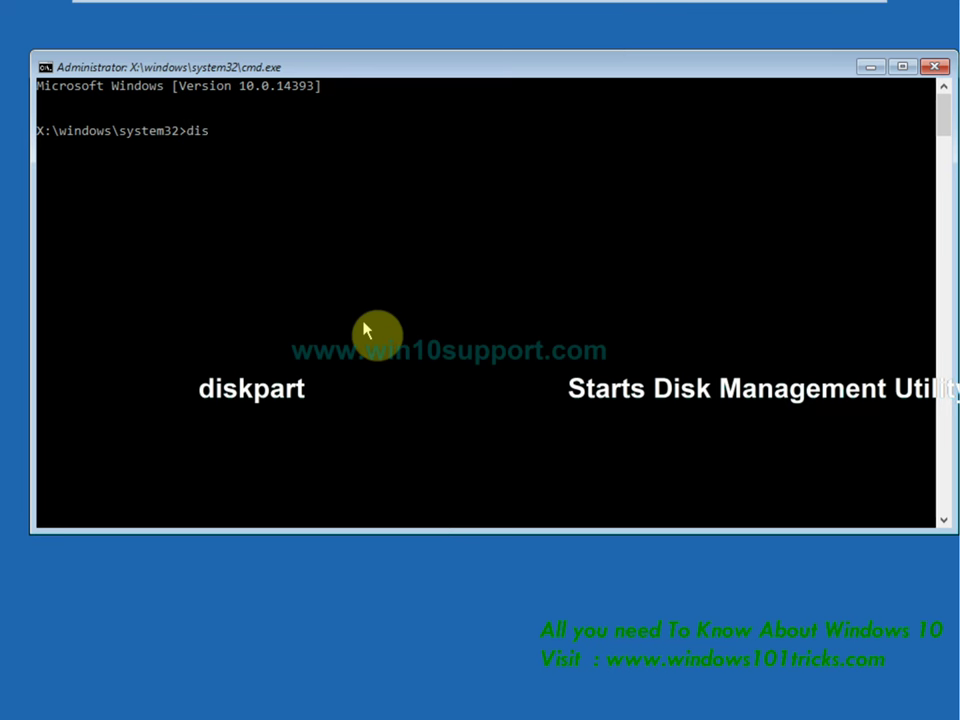
Step: Start diskpart and run list volume to show all partitions and removable drives
{"action": "type", "text": "part"}
{"action": "key", "text": "Return"}
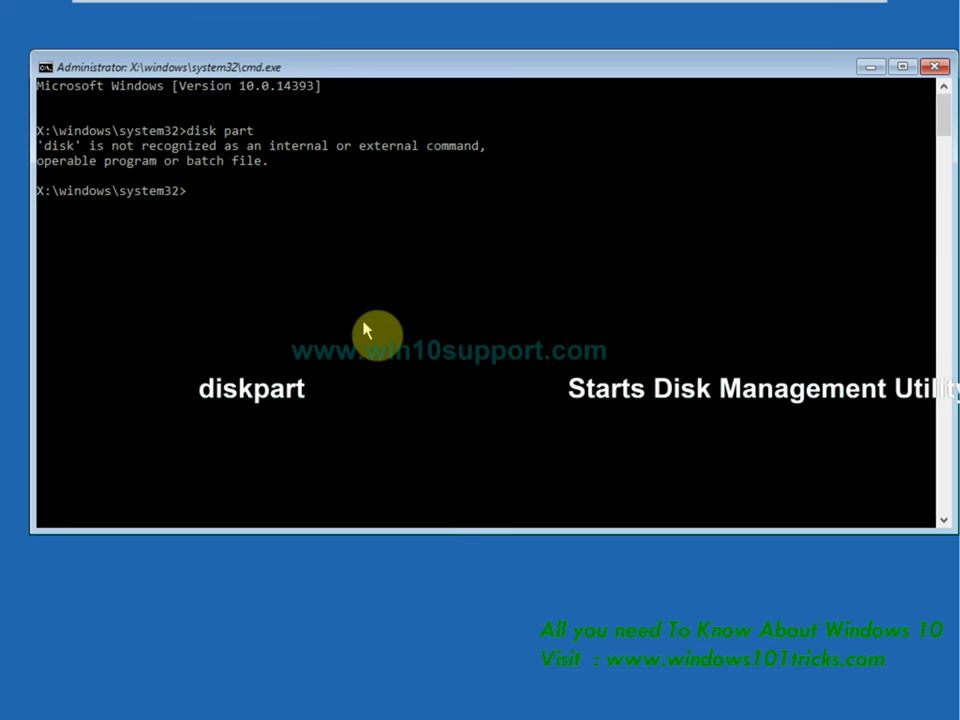
{"action": "type", "text": "diskpart"}
{"action": "key", "text": "Return"}
{"action": "type", "text": "list"}
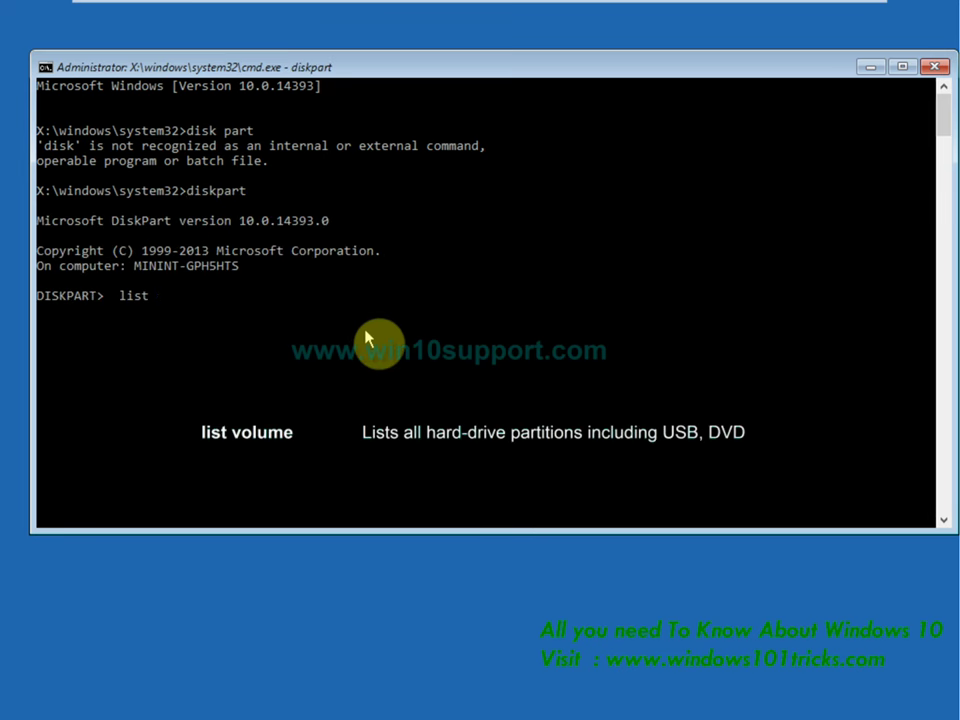
{"action": "type", "text": " volume"}
{"action": "key", "text": "Return"}
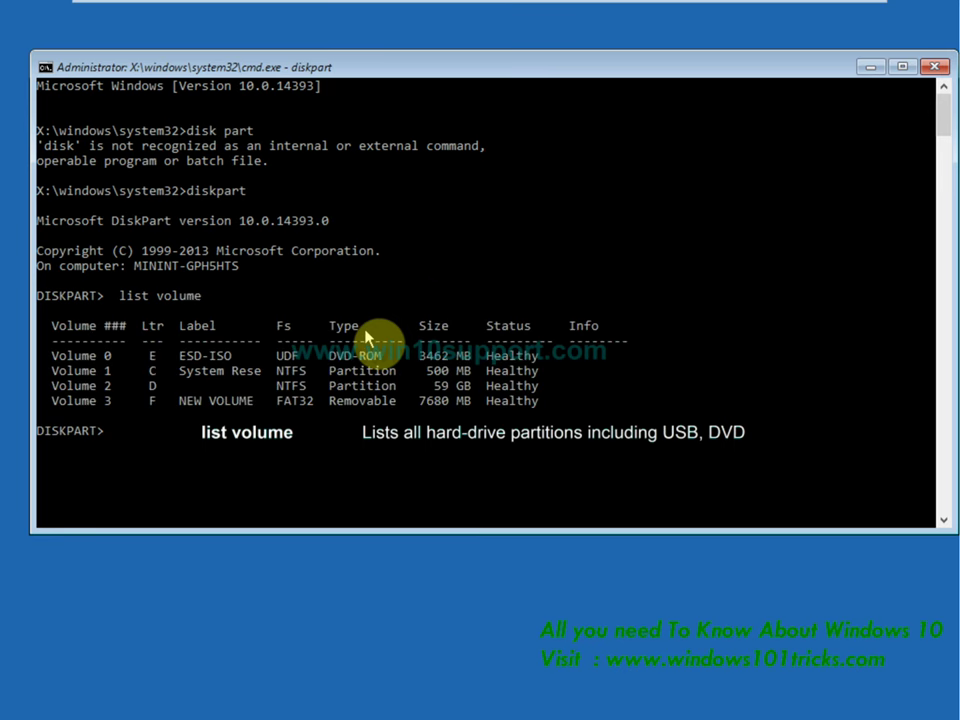
Step: Identify the removable NEW VOLUME row and make it the active target with select volume 3
{"action": "left_click_drag", "start_coordinate": [478, 403], "coordinate": [54, 400]}
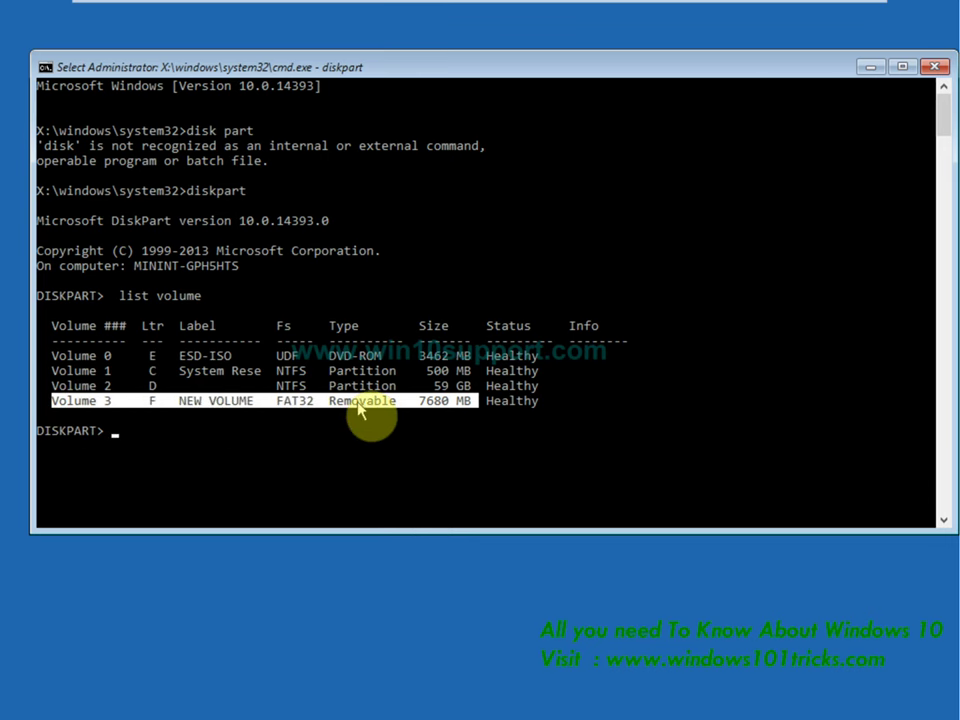
{"action": "left_click", "coordinate": [171, 450]}
{"action": "type", "text": "select"}
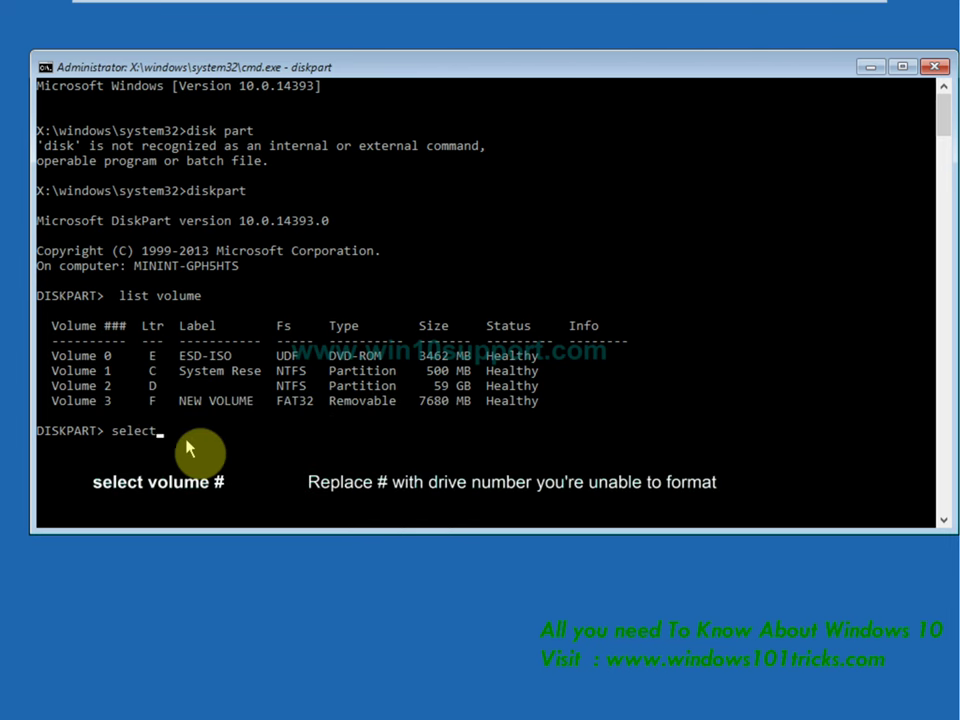
{"action": "type", "text": " volume 3"}
{"action": "key", "text": "Return"}
Step: Quick-format the selected volume as NTFS with format fs=ntfs quick
{"action": "type", "text": "format fs"}
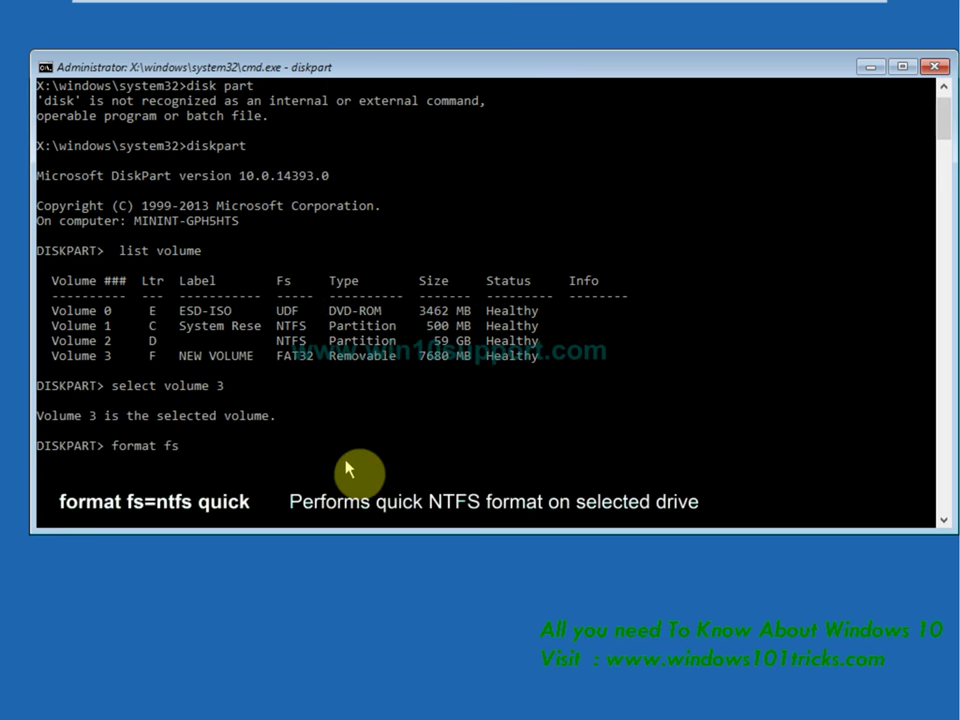
{"action": "type", "text": "=ntfs quick"}
{"action": "key", "text": "Return"}
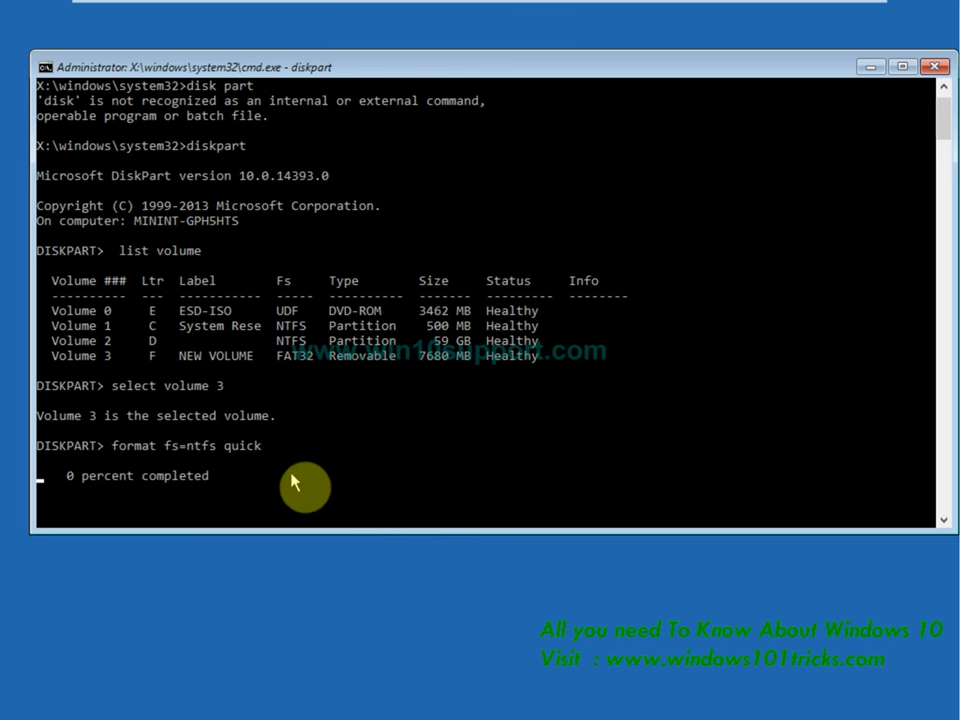
{"action": "left_click", "coordinate": [306, 508]}
{"action": "key", "text": "Escape"}
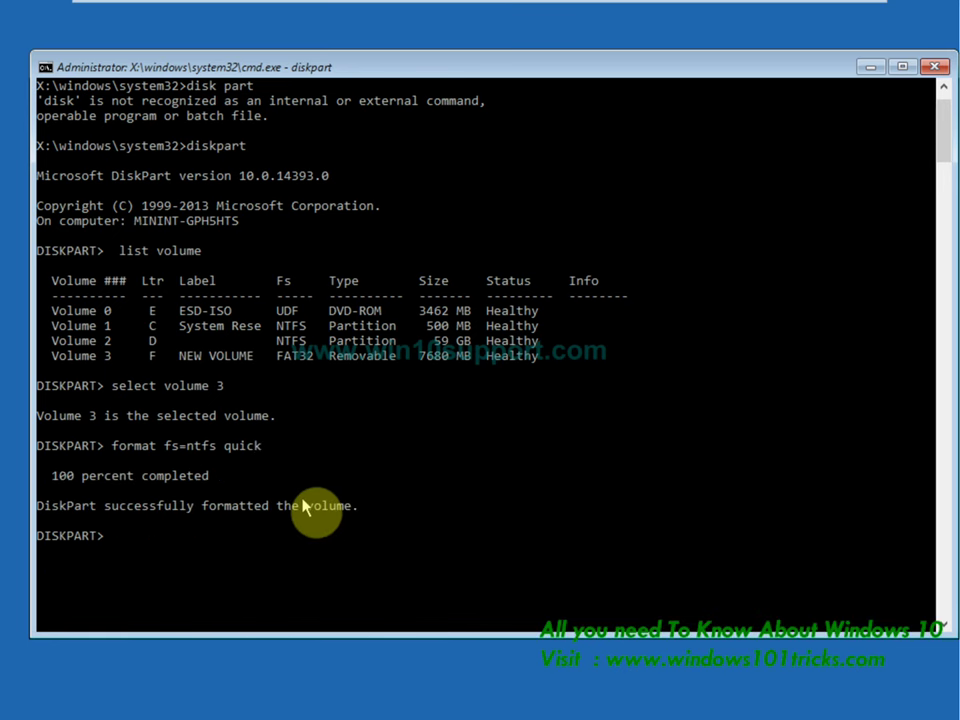
Step: Exit DiskPart and the Command Prompt, and continue to Windows 10 from the recovery options
{"action": "type", "text": "exit"}
{"action": "key", "text": "Return"}
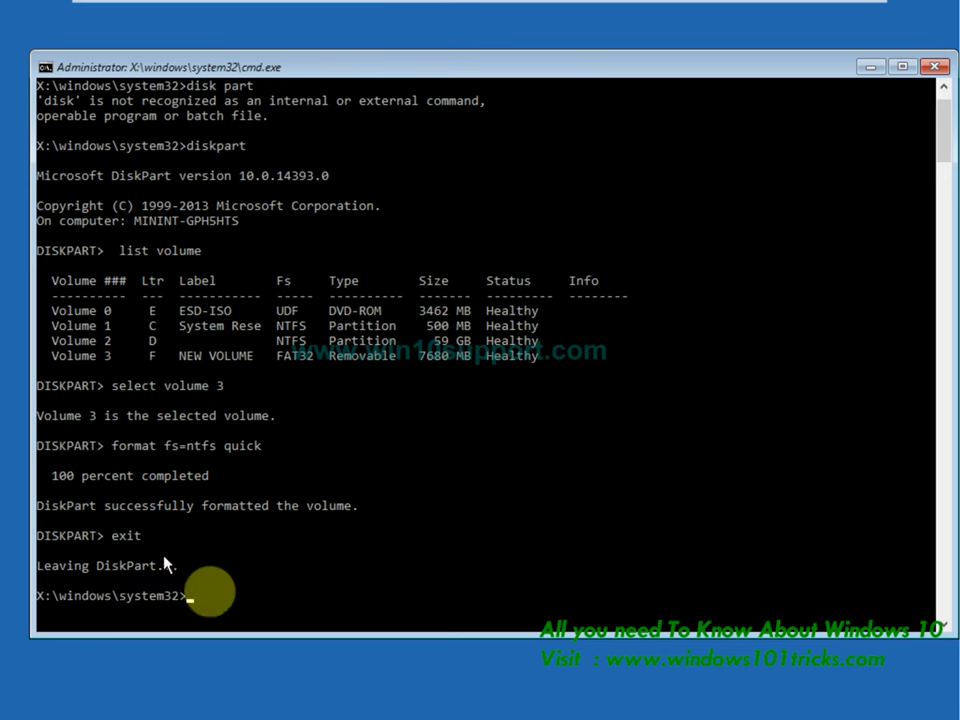
{"action": "type", "text": "exit"}
{"action": "key", "text": "Return"}
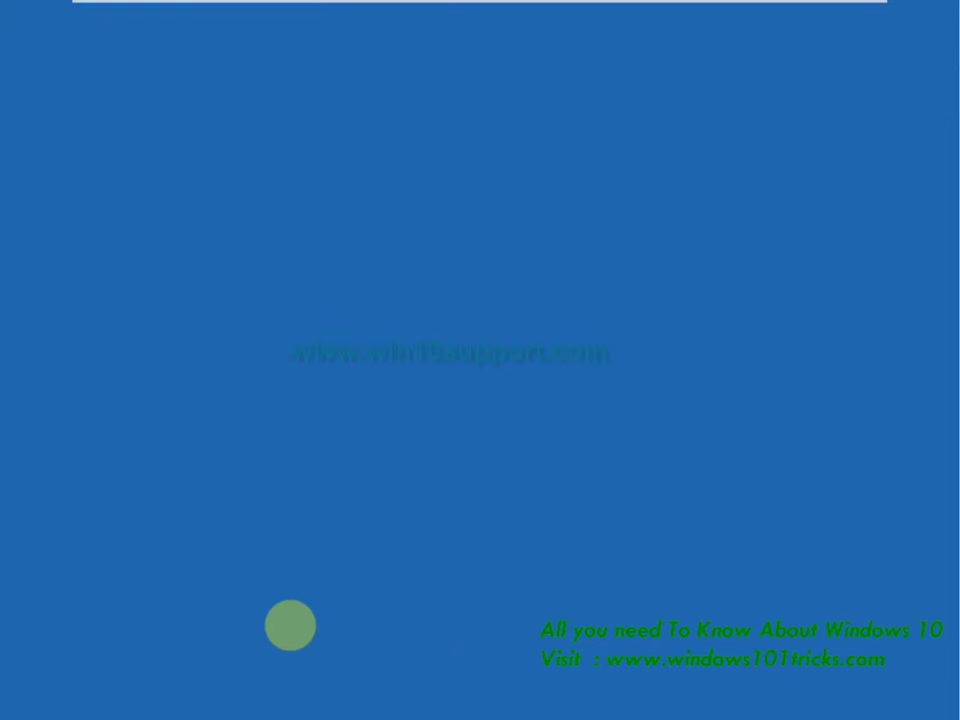
{"action": "left_click", "coordinate": [204, 160]}
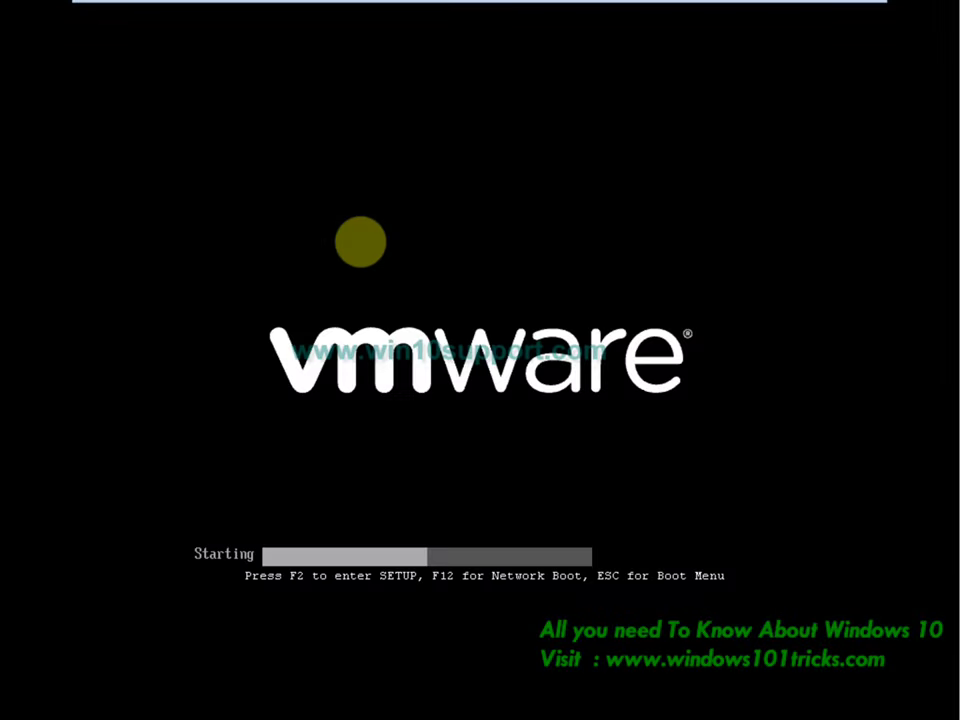